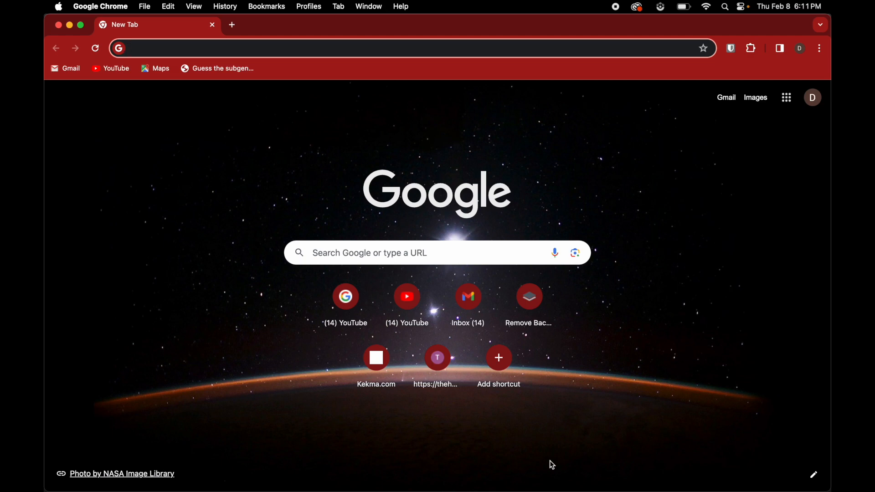
- Search Google Images for "pneumonoultramicroscopicsilicovolcanoconiosis band" and open the first image result as a logo reference
type("pniue")
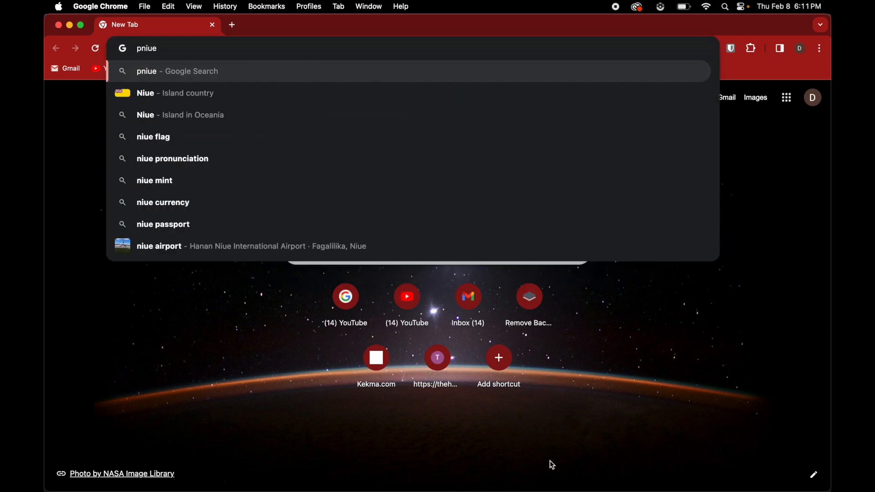
key("BackSpace")
key("BackSpace")
key("BackSpace")
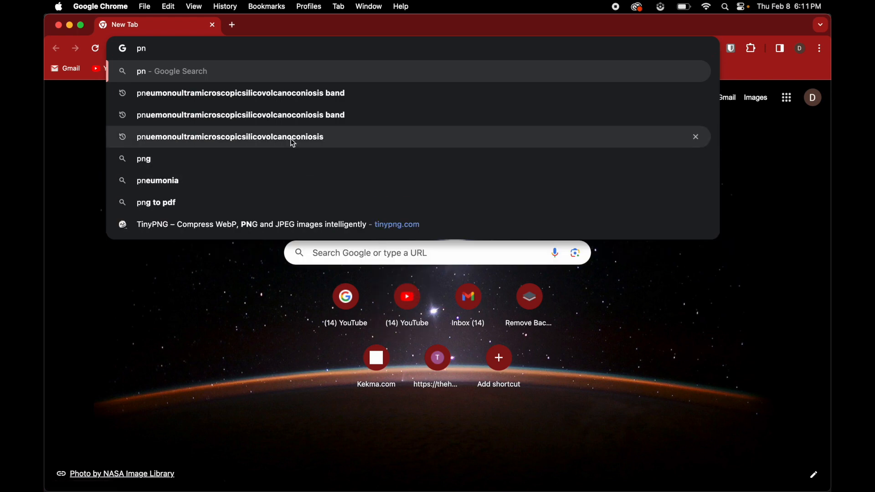
left_click(265, 108)
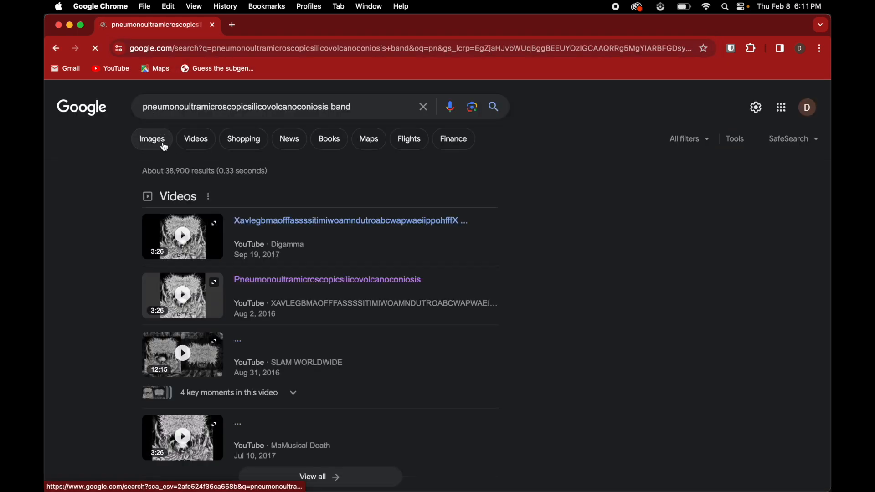
left_click(164, 145)
left_click(223, 267)
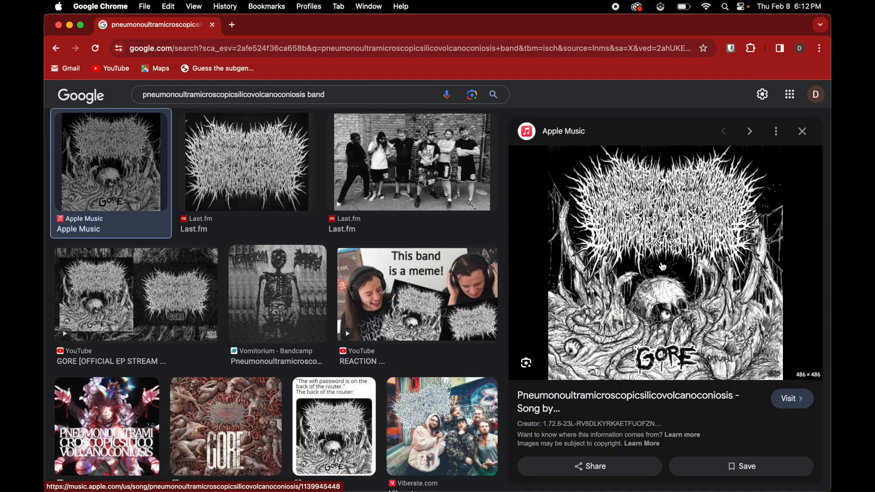
- Switch to Adobe Photoshop 2024 and create a new document from the Default Photoshop Size preset, 7 x 5 in at 300 ppi
mouse_move(44, 357)
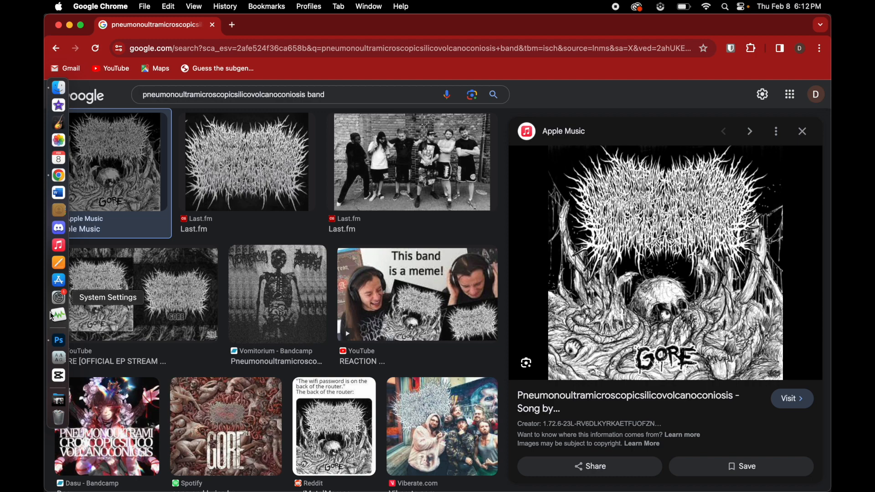
left_click(59, 341)
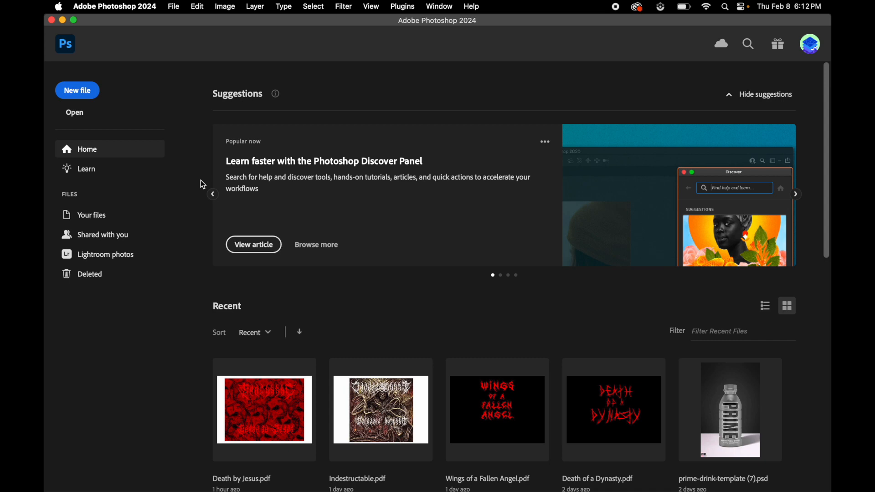
left_click(108, 7)
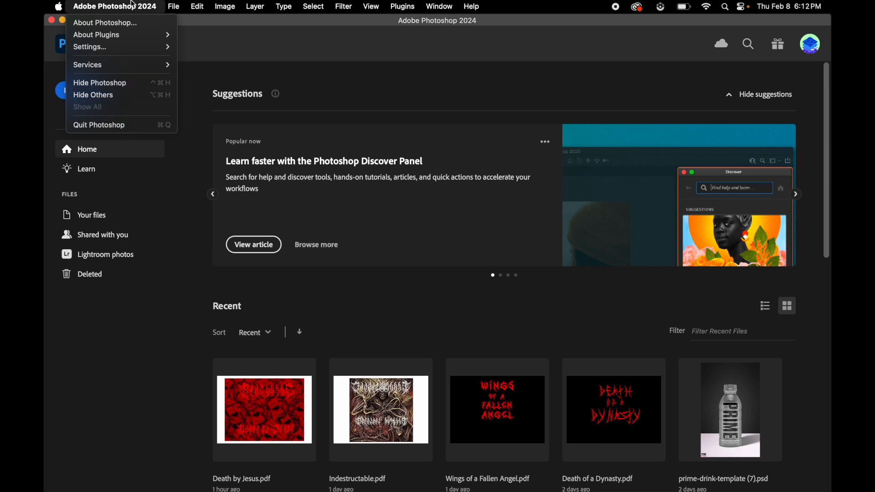
mouse_move(176, 11)
left_click(394, 72)
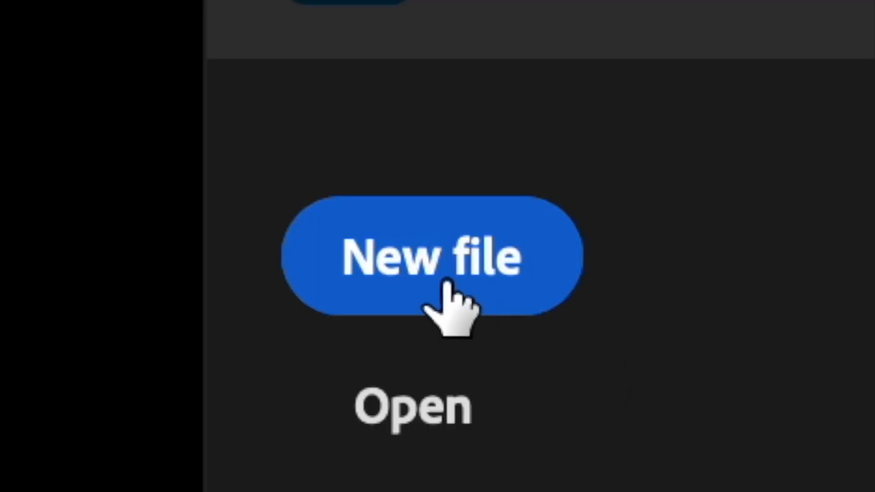
left_click(78, 93)
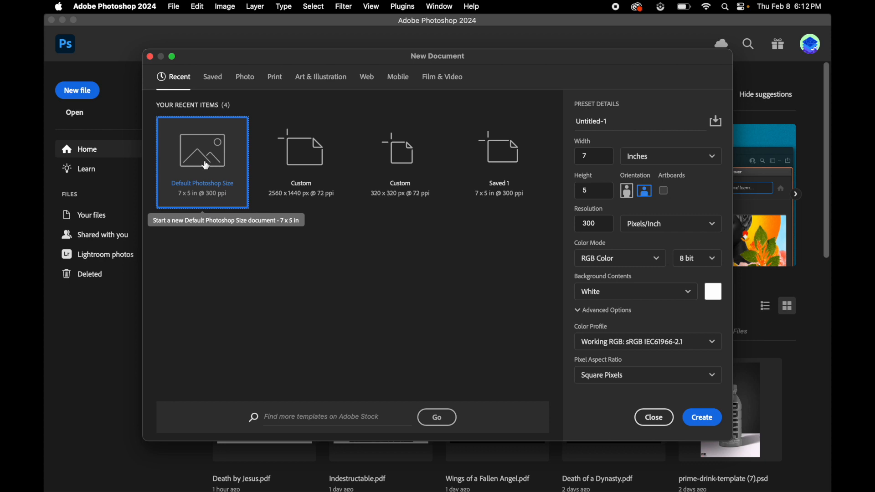
left_click(281, 163)
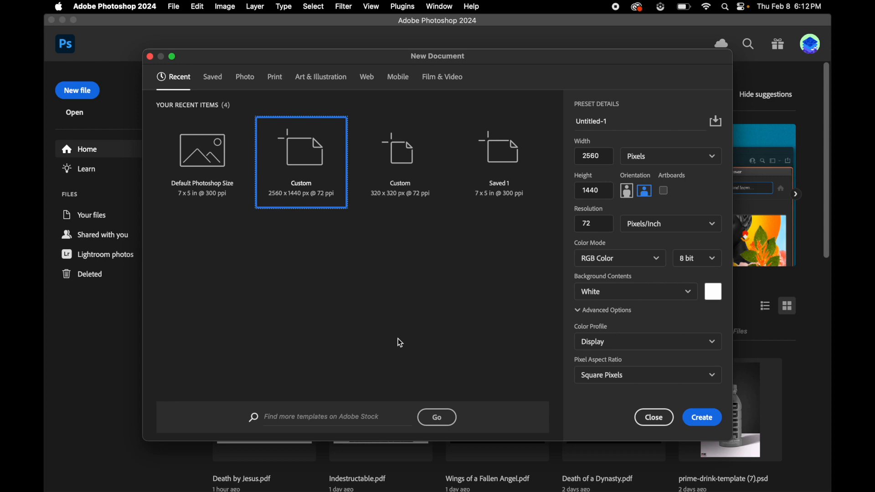
left_click(198, 147)
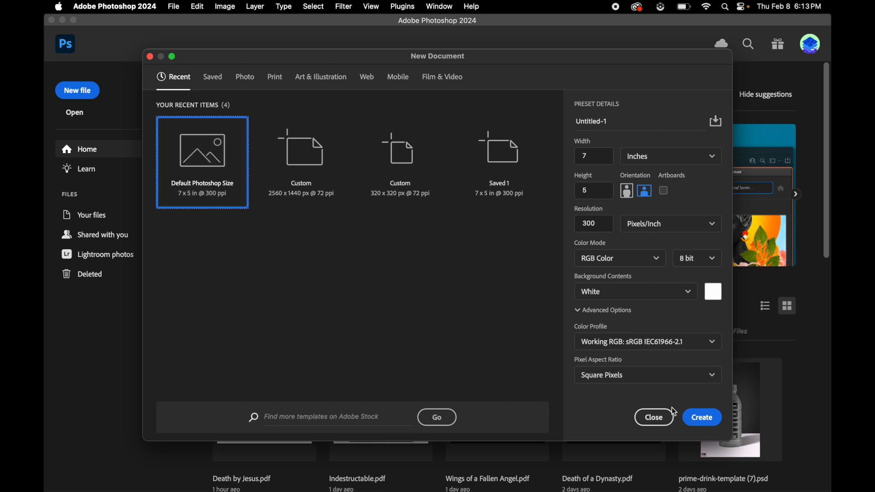
left_click(698, 422)
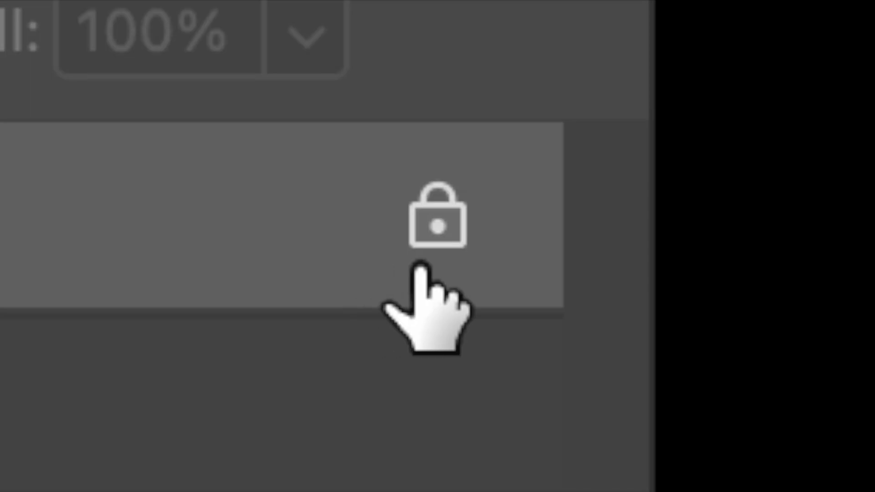
- Unlock the white background layer to make it an ordinary editable layer
left_click(430, 237)
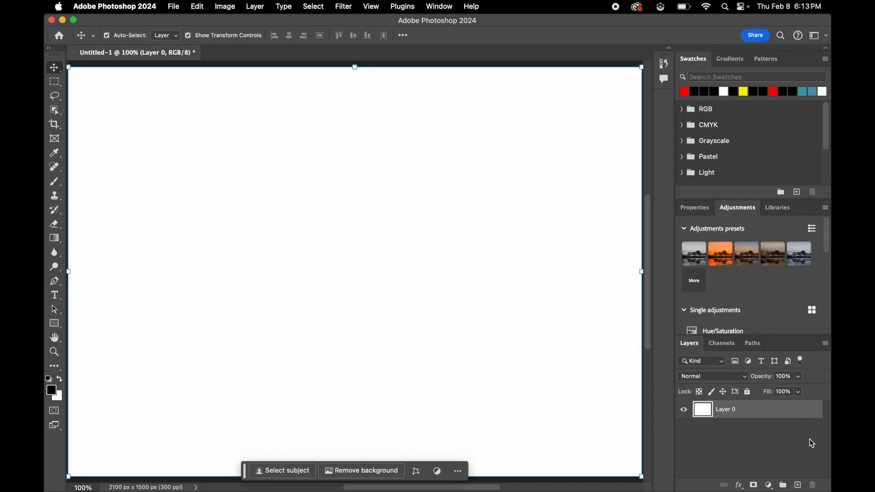
left_click(766, 447)
left_click(749, 418)
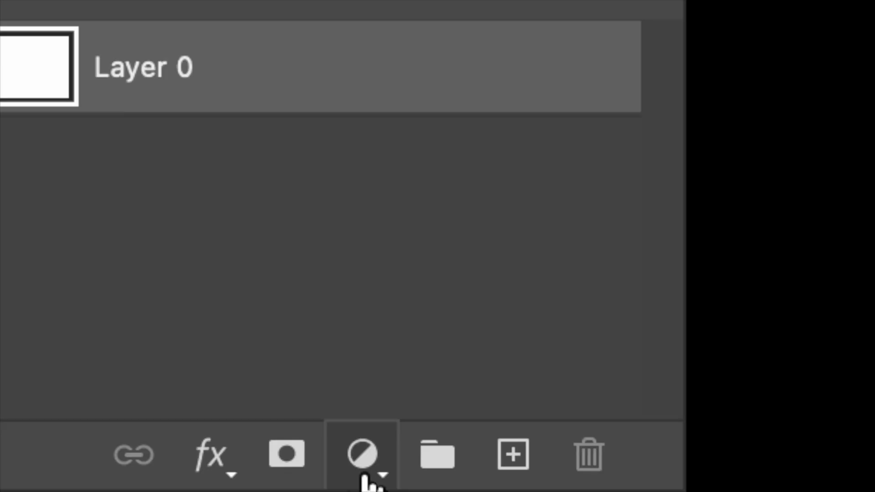
- Add a Solid Color fill layer above the white layer, trying teal, cyan and white before settling on black (000000)
left_click(769, 485)
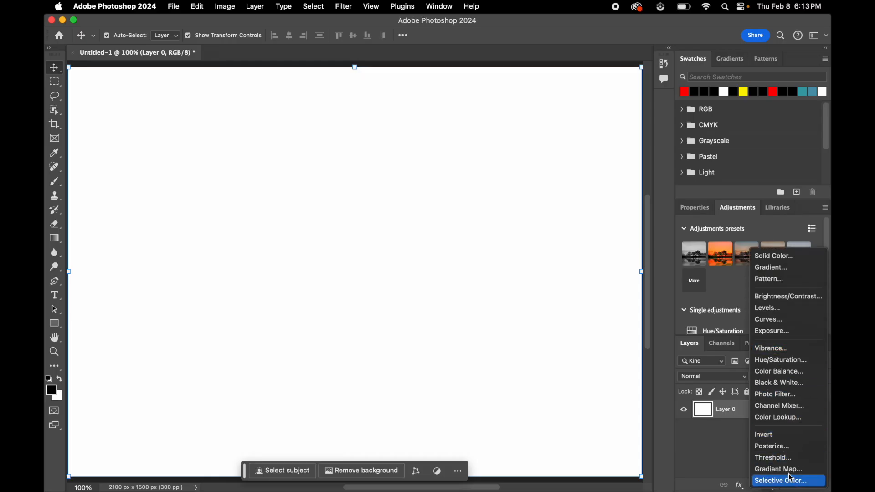
left_click(774, 256)
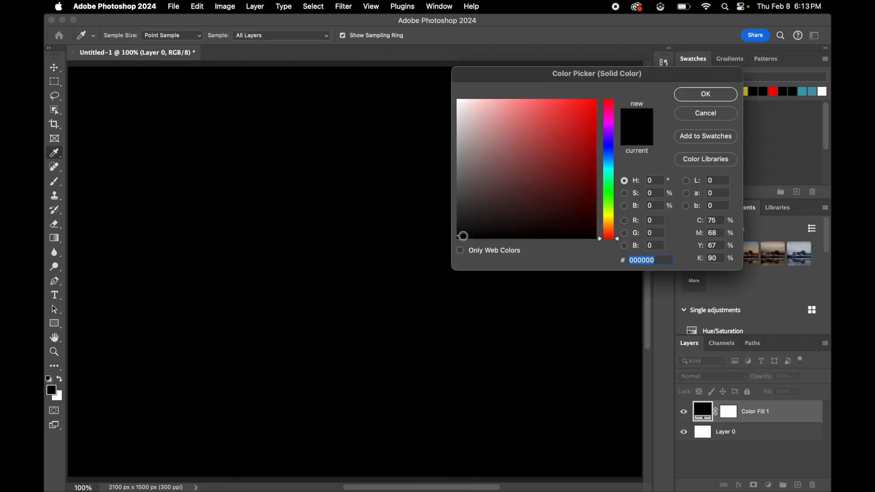
left_click(458, 237)
mouse_move(459, 237)
left_mouse_down()
mouse_move(471, 143)
mouse_move(555, 154)
mouse_move(569, 122)
mouse_move(604, 87)
mouse_move(559, 148)
left_mouse_up()
left_click_drag(600, 240, 599, 168)
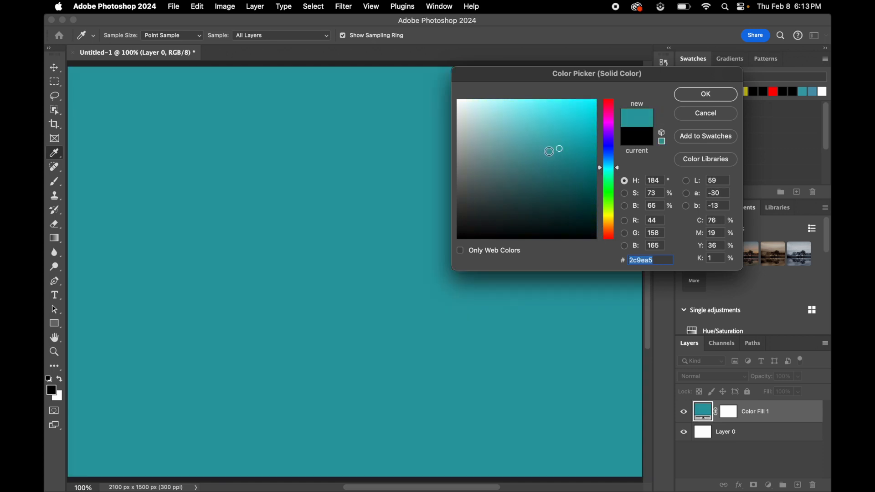
left_click_drag(557, 148, 615, 67)
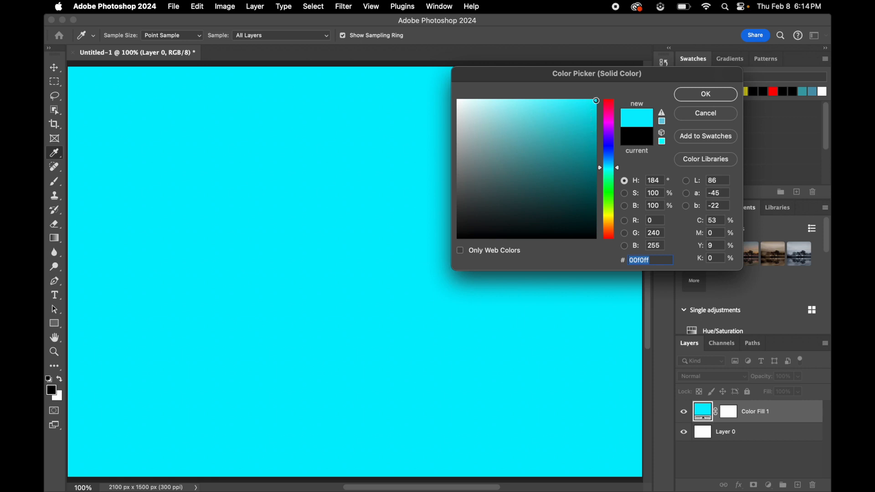
left_click_drag(595, 100, 402, 83)
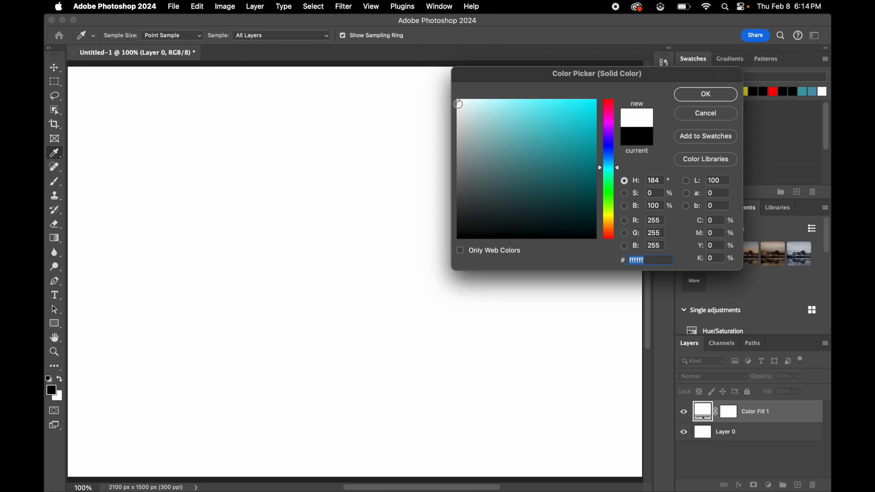
mouse_move(458, 101)
left_mouse_down()
mouse_move(448, 268)
mouse_move(460, 242)
mouse_move(645, 259)
mouse_move(646, 244)
mouse_move(581, 238)
mouse_move(436, 252)
left_mouse_up()
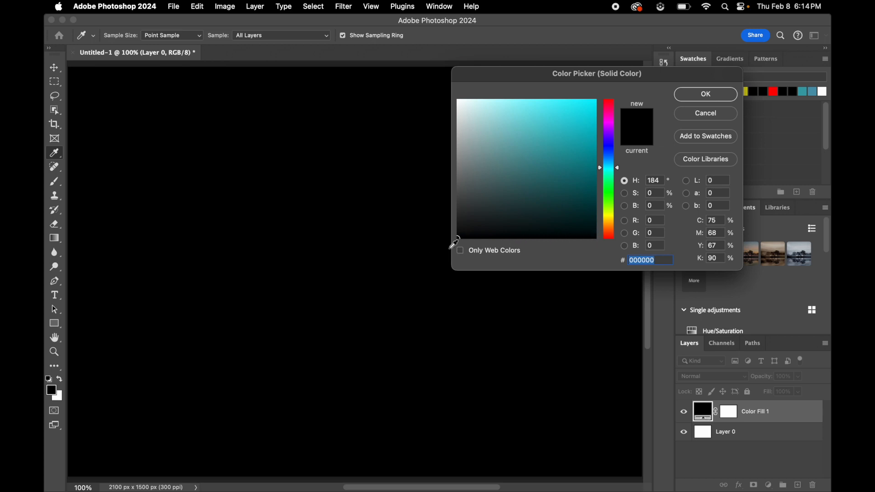
left_click(706, 94)
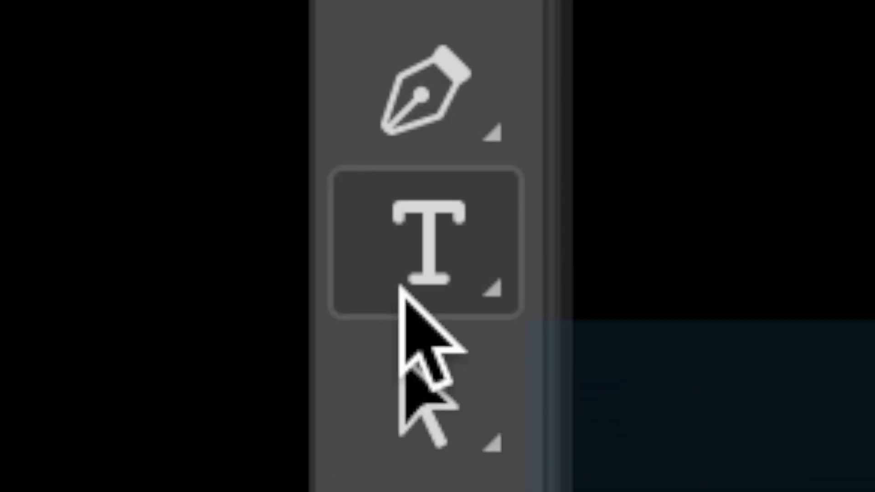
- Place a horizontal placeholder text near the canvas centre in red Maskdown One at 12 pt and commit it
left_click(55, 295)
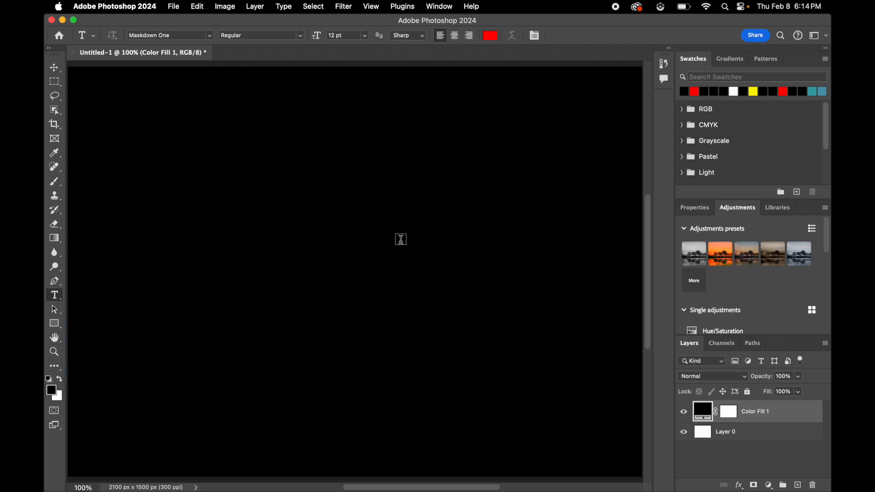
left_click(341, 252)
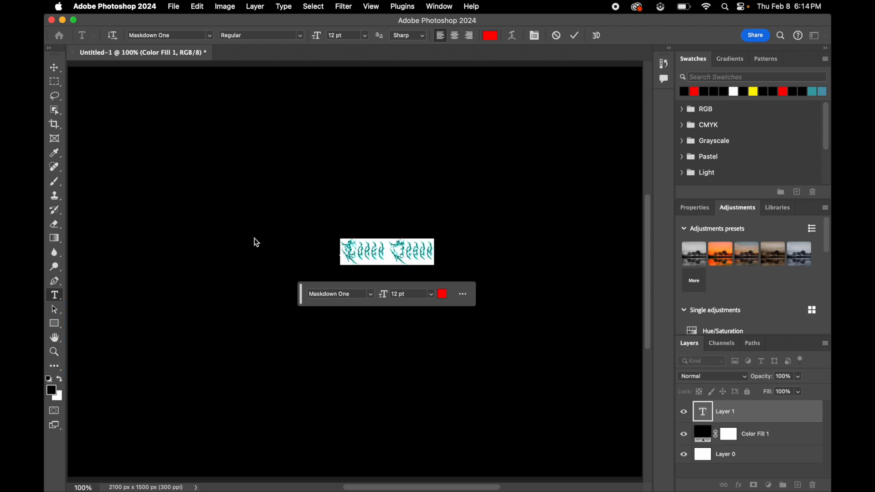
left_click(282, 236)
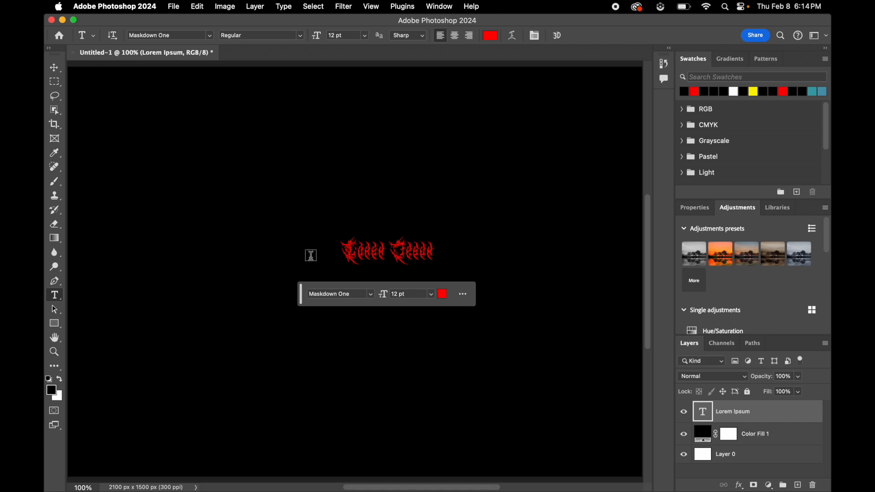
- Look through the list of fonts available for the text, keeping Maskdown One
left_click(370, 295)
key("Down")
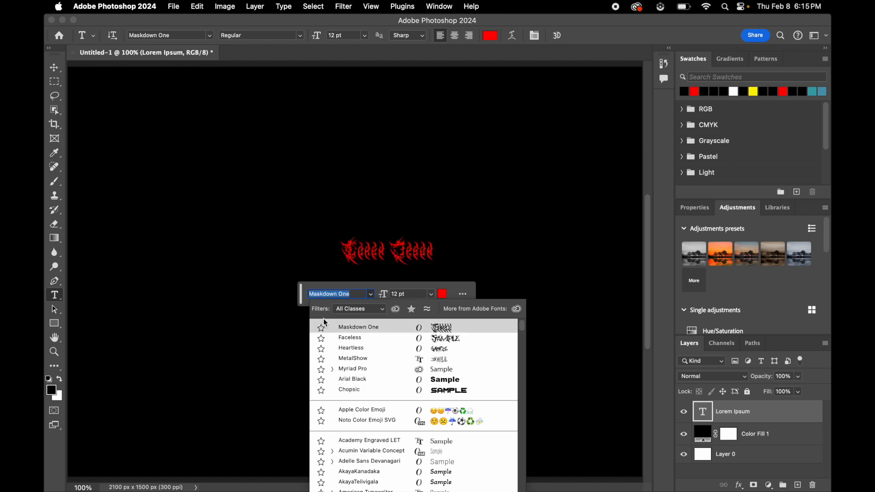
left_click(307, 305)
- Switch to Font Book to view the Heartless font's characters, and quit Font Book to return to Photoshop
mouse_move(44, 314)
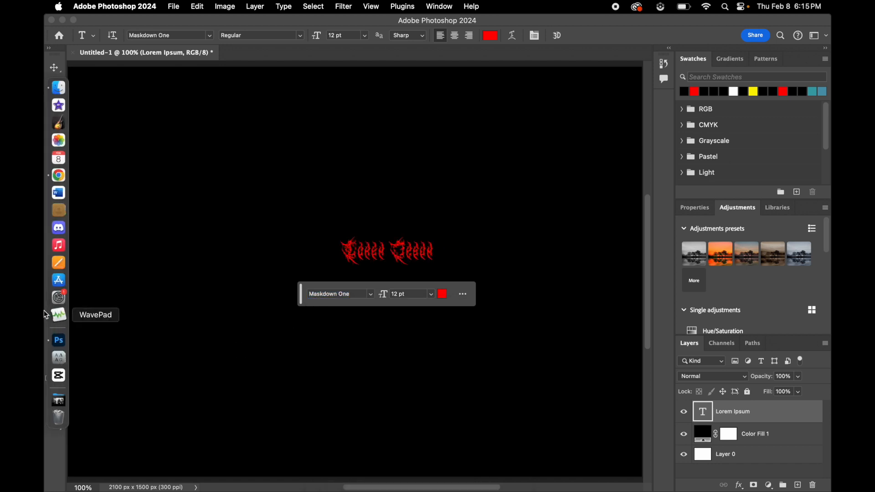
left_click(49, 357)
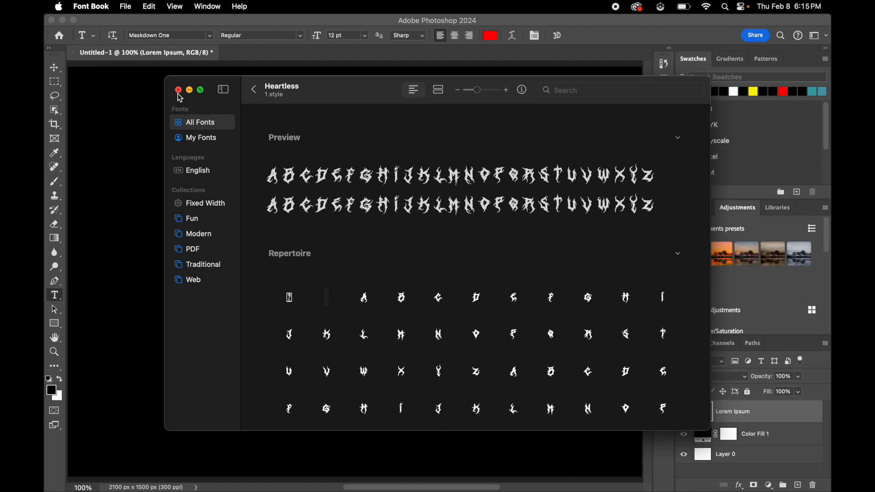
left_click(90, 6)
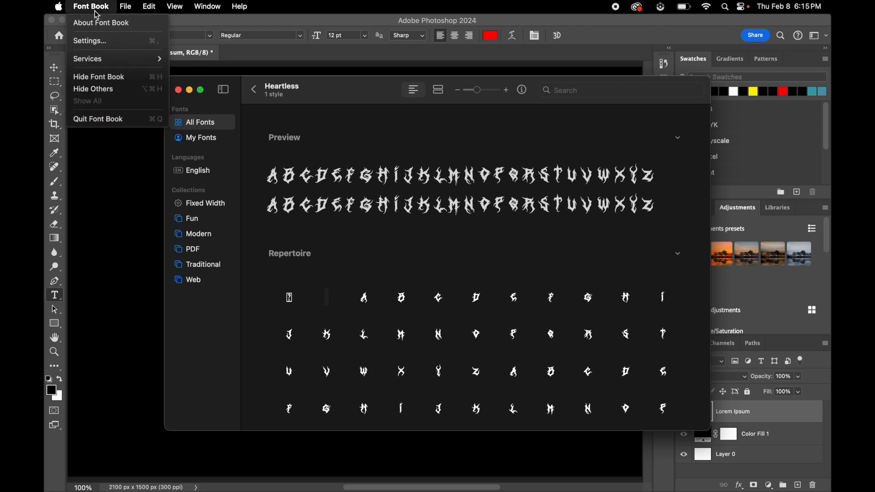
left_click(114, 117)
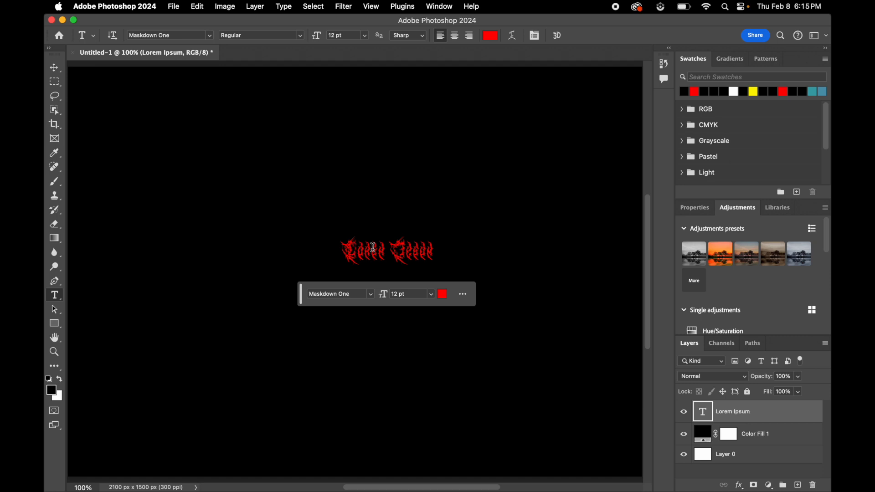
- Replace the whole placeholder text with "Abgel" and commit the edit
left_click(400, 251)
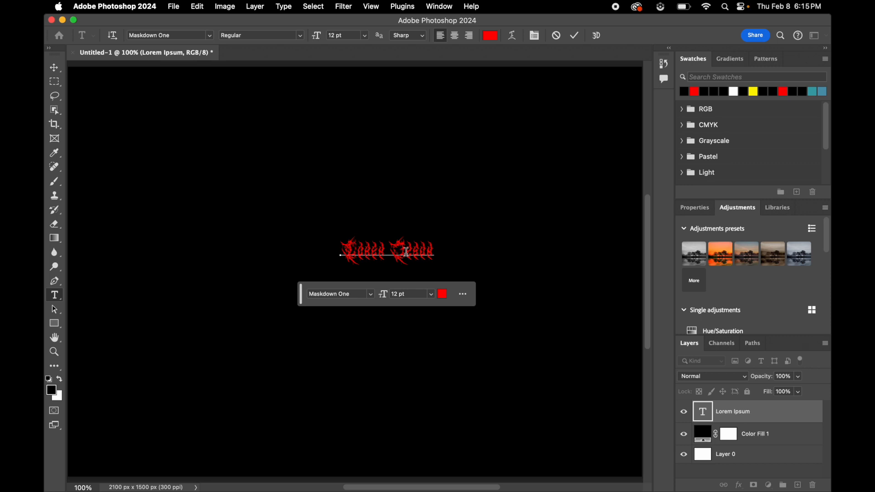
triple_click(406, 251)
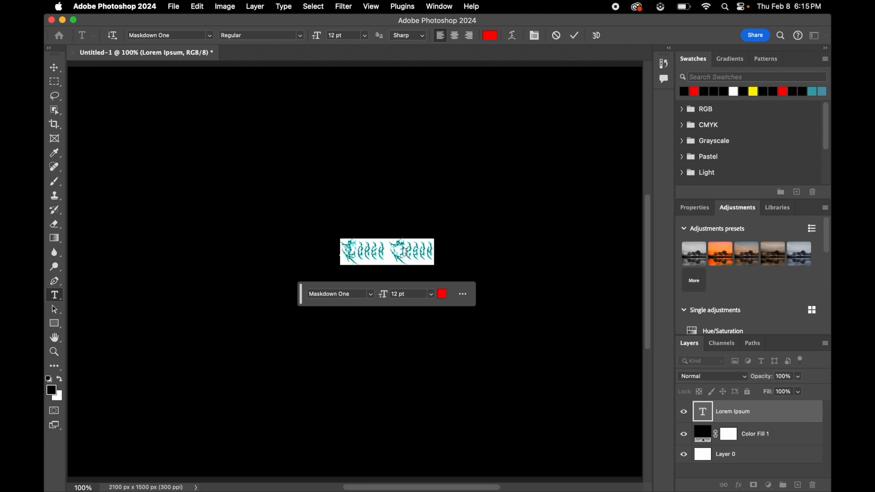
type("Metal")
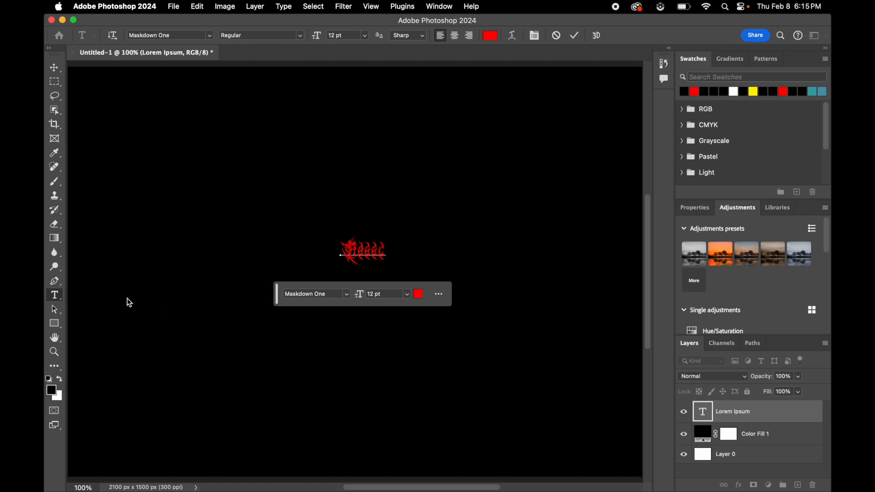
key("super+Return")
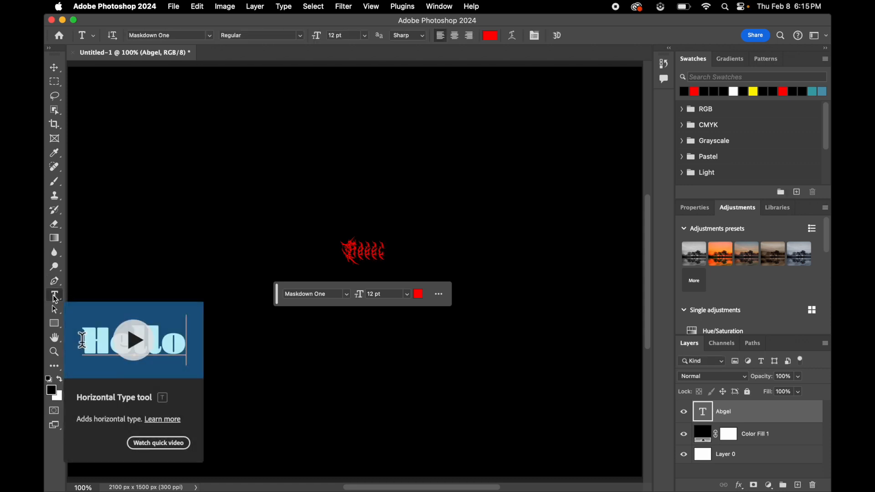
- Add a second horizontal text reading "Corse" in red Maskdown One at 12 pt, above and to the right of "Abgel"
left_click(55, 283)
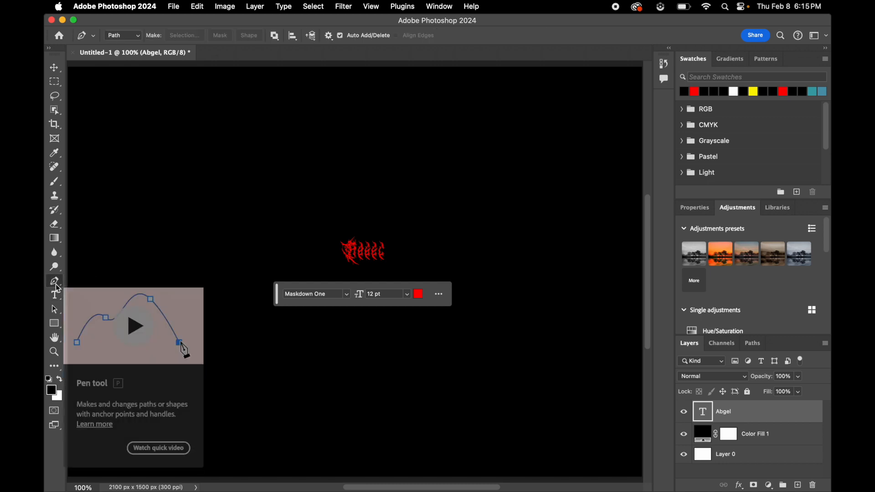
left_click(54, 295)
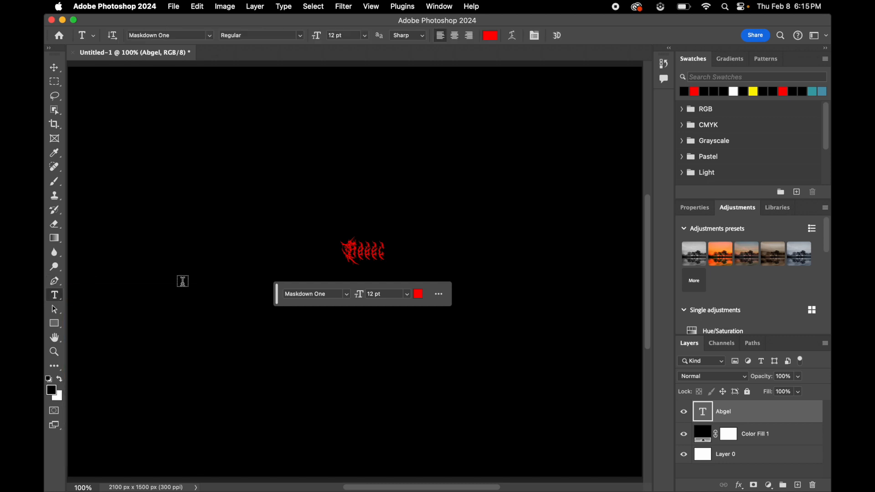
left_click(475, 210)
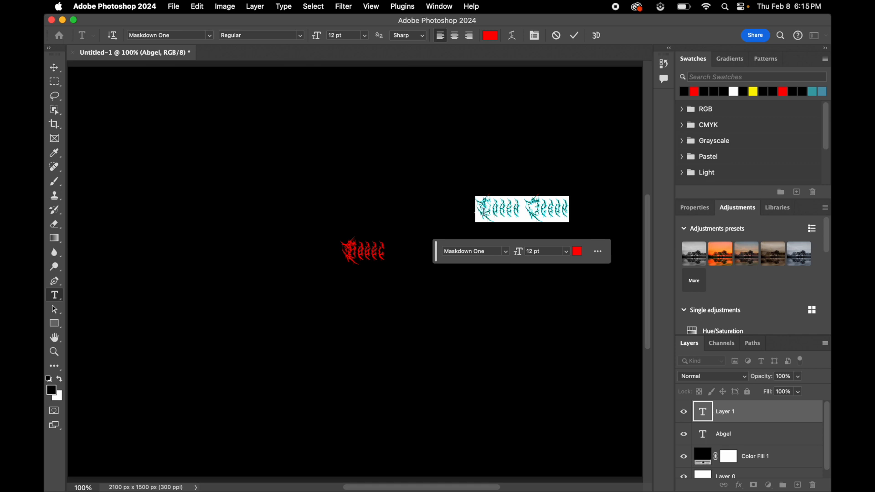
triple_click(484, 210)
type("Abgel")
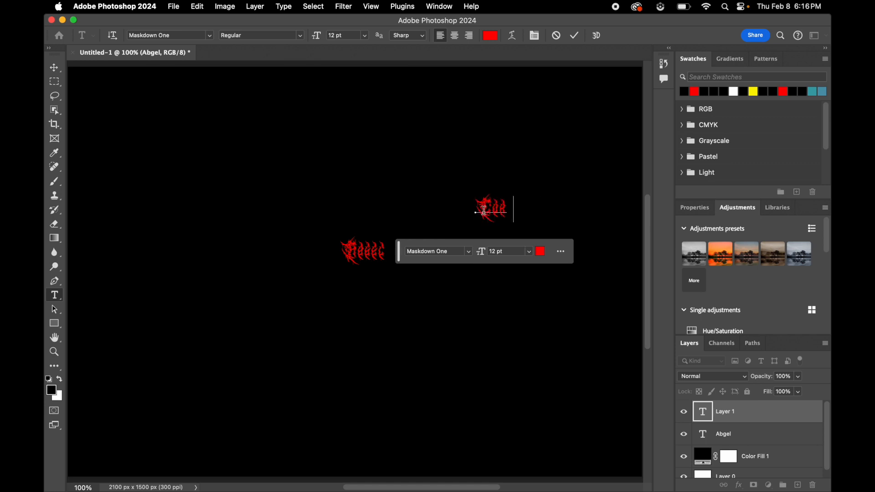
key("BackSpace")
key("BackSpace")
type("own One")
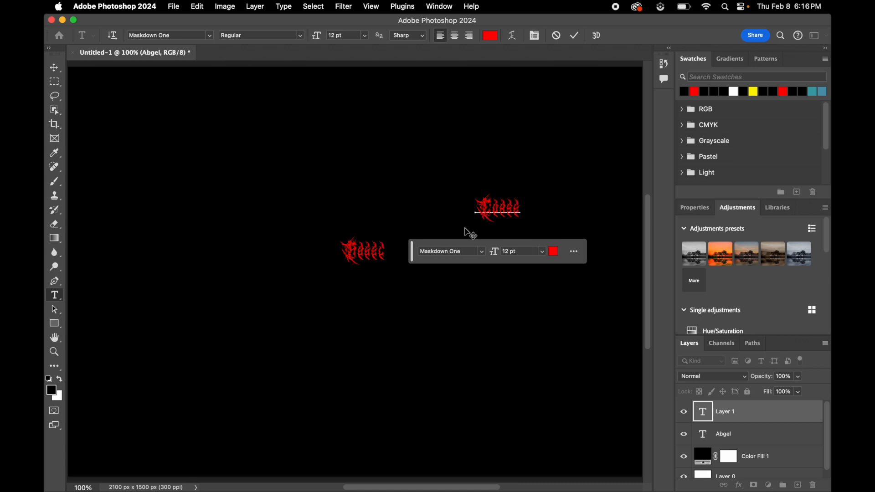
- Flip the "Corse" text horizontally so that it mirrors the style of "Abgel"
double_click(489, 205)
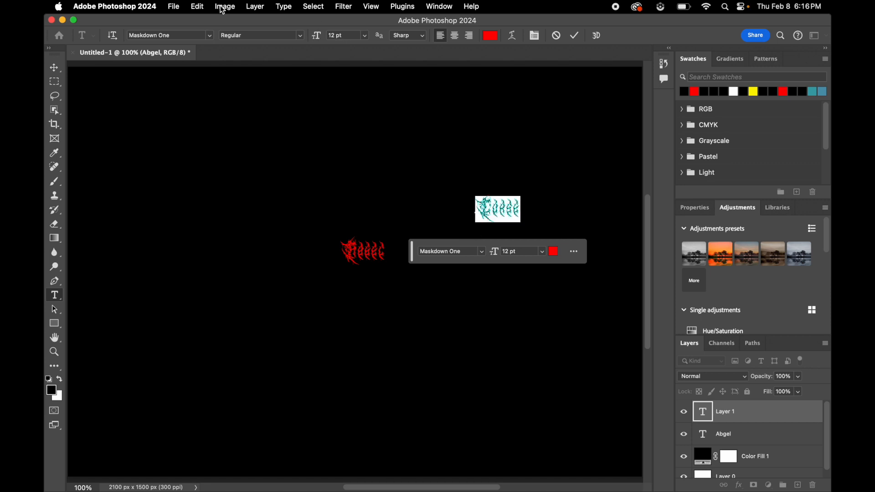
left_click(200, 9)
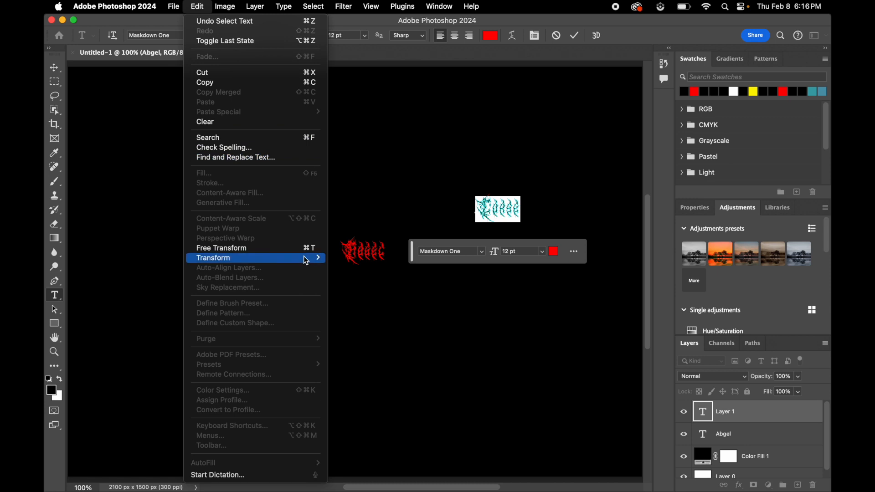
mouse_move(304, 256)
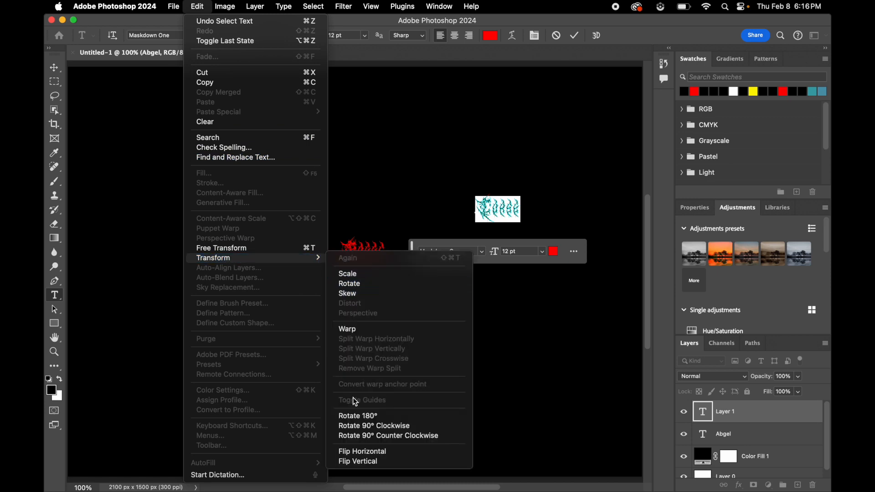
left_click(359, 452)
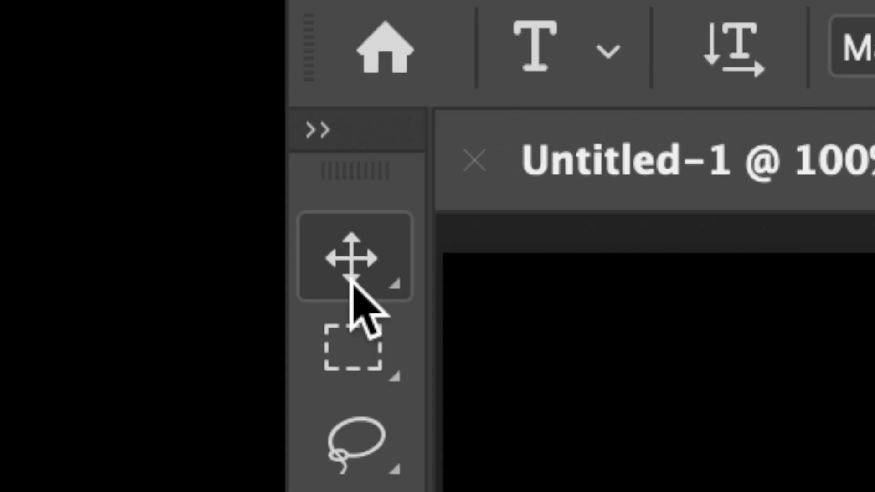
- Move the "Corse" and "Abgel" texts into the upper part of the canvas, with "Abgel" spaced well to the left
left_click(54, 71)
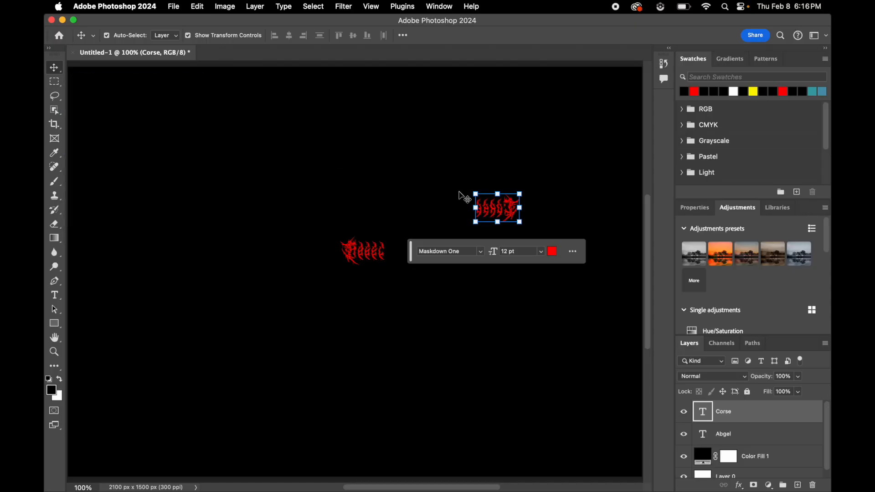
left_click_drag(492, 212, 455, 184)
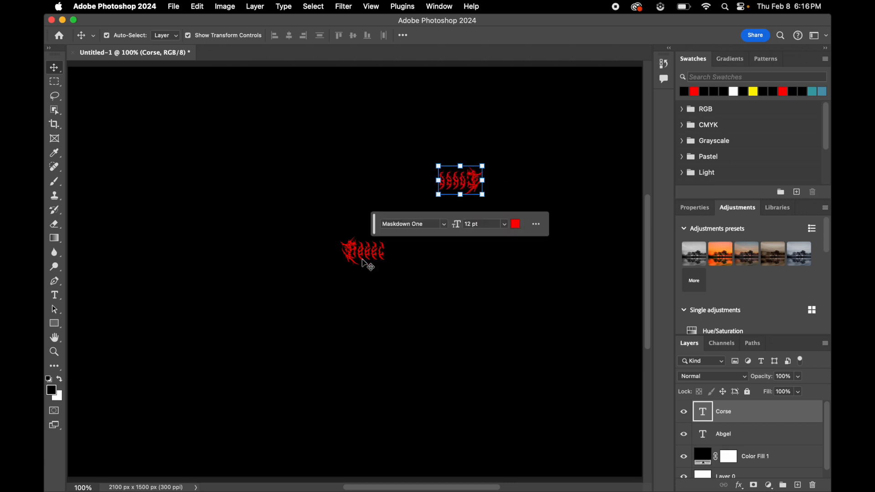
left_click_drag(366, 259, 298, 181)
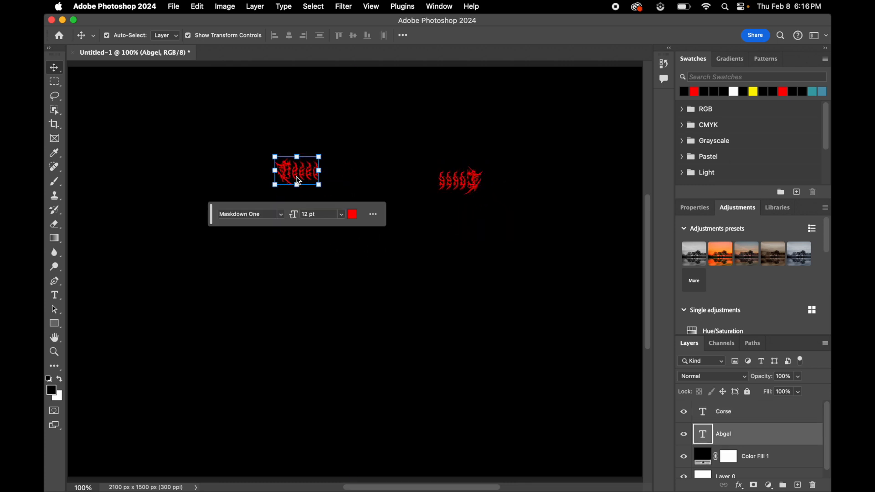
- Scale the "Abgel" text up proportionally to about 339% and apply the transform
left_click_drag(301, 178, 396, 246)
left_click_drag(337, 207, 305, 202)
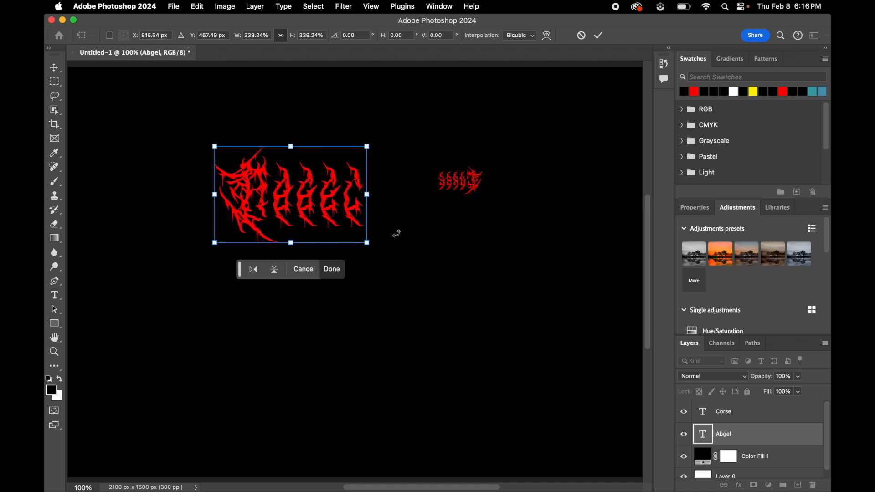
left_click(338, 272)
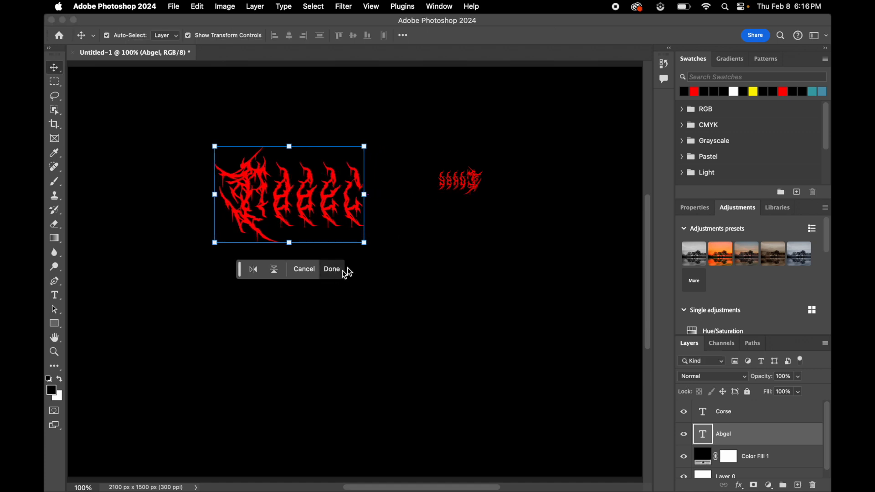
- Scale the mirrored "Corse" text to about 339%, align it against the right end of "Abgel", apply the transform and deselect the text
left_click(474, 185)
double_click(474, 184)
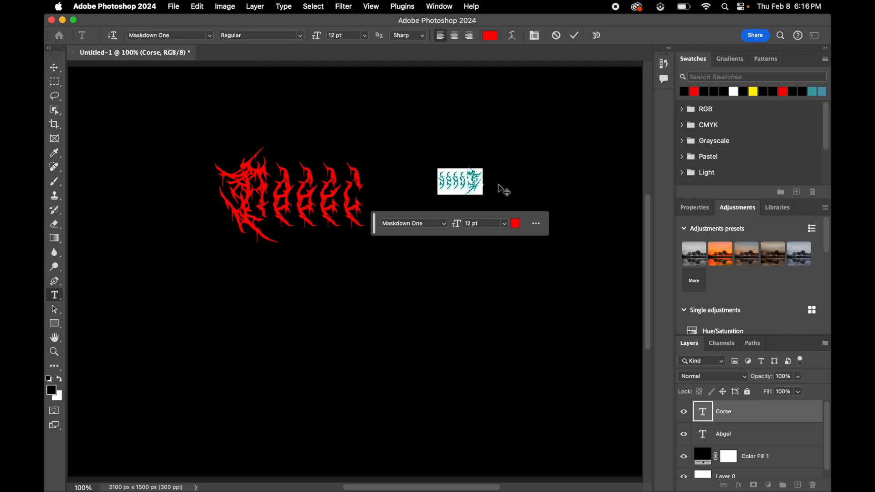
left_click_drag(461, 182, 402, 232)
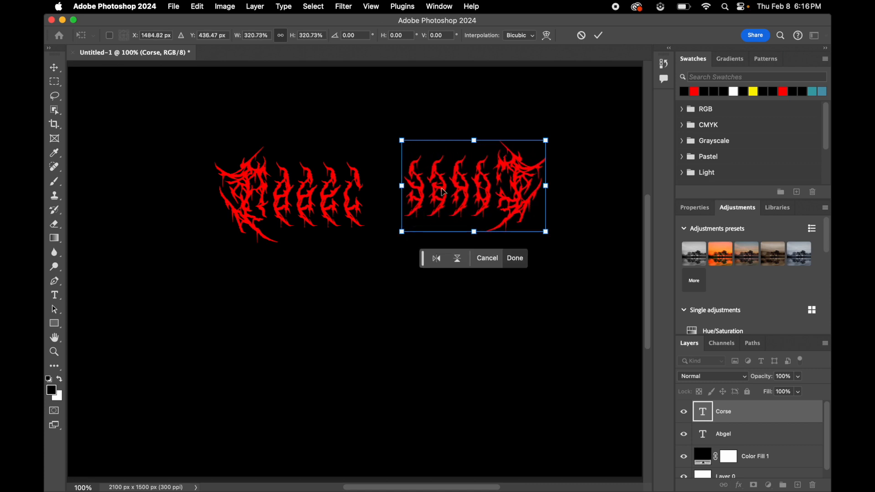
left_click_drag(443, 192, 407, 203)
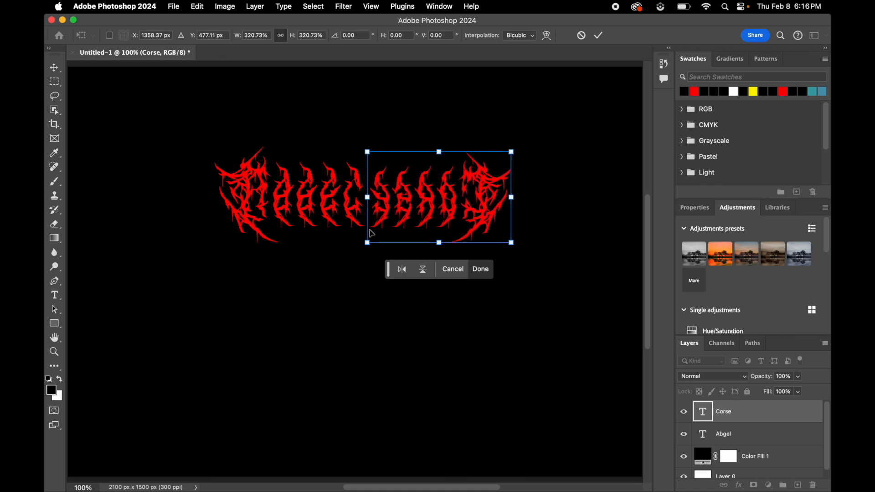
left_click_drag(511, 151, 519, 145)
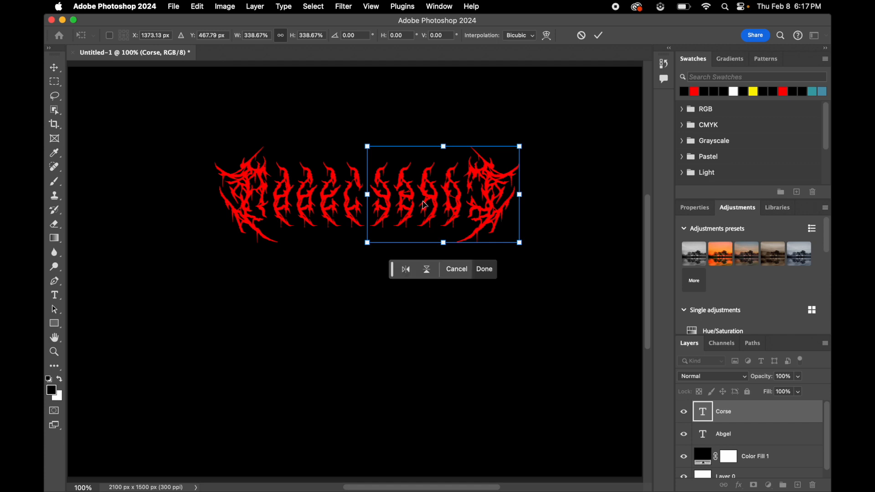
left_click(484, 269)
left_click(355, 104)
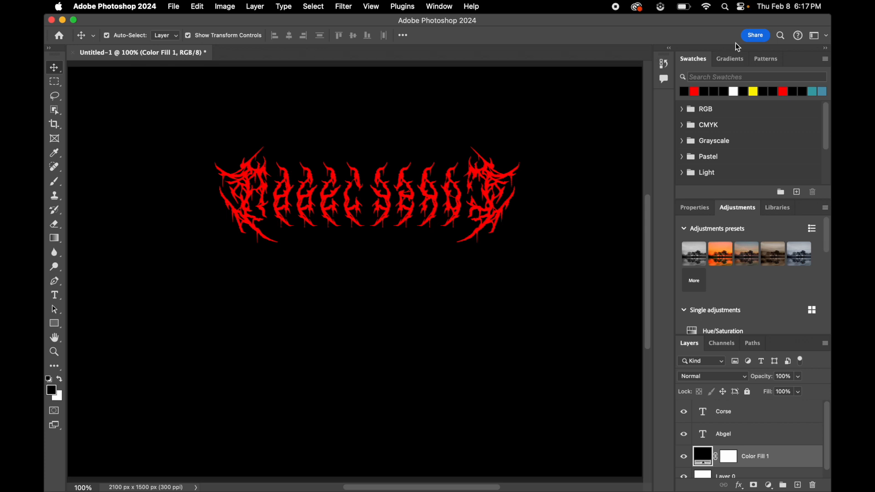
left_click(748, 40)
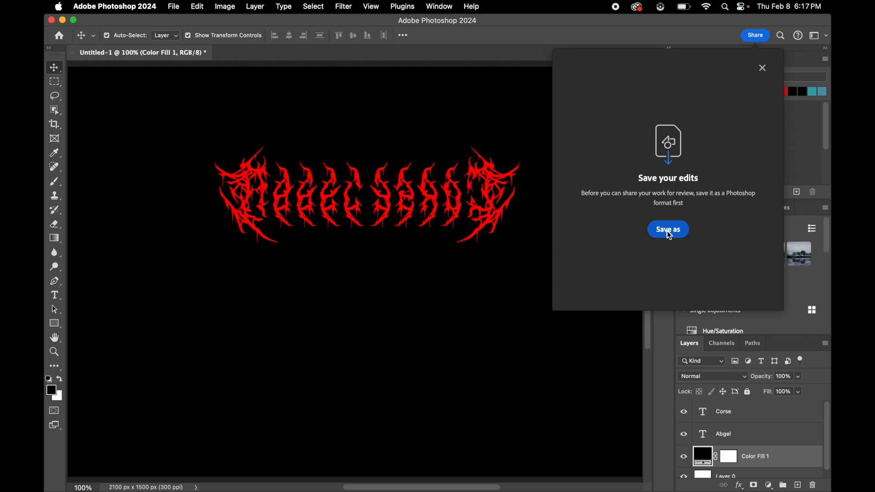
left_click(762, 68)
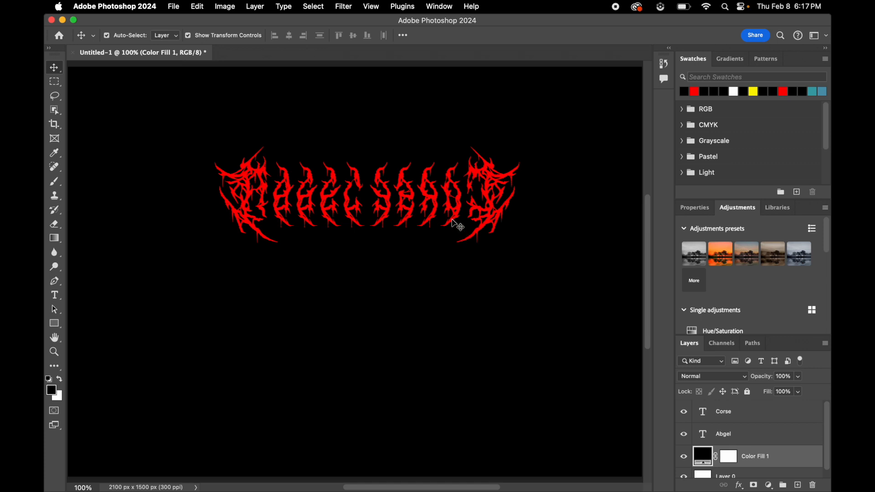
- Delete both the "Abgel" and "Corse" text layers, keeping only the black color fill and the base layer, and leave no layer selected
left_click(54, 295)
double_click(274, 227)
left_click(384, 211)
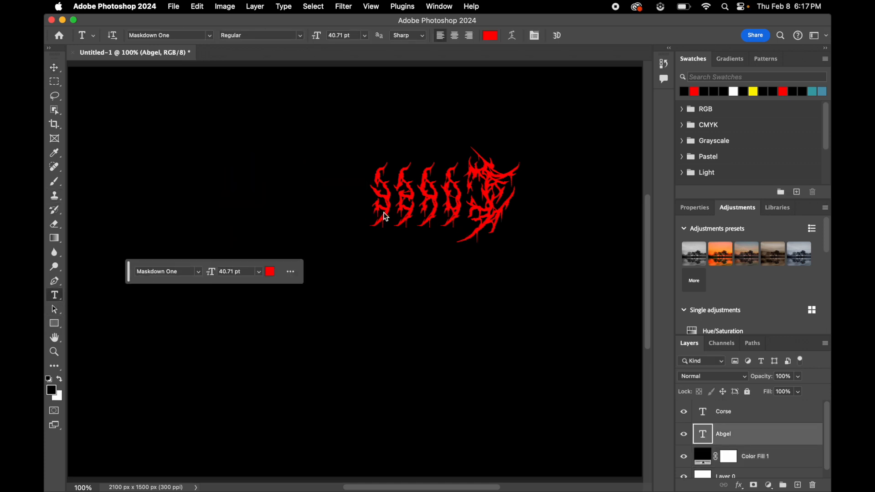
key("BackSpace")
left_click(54, 68)
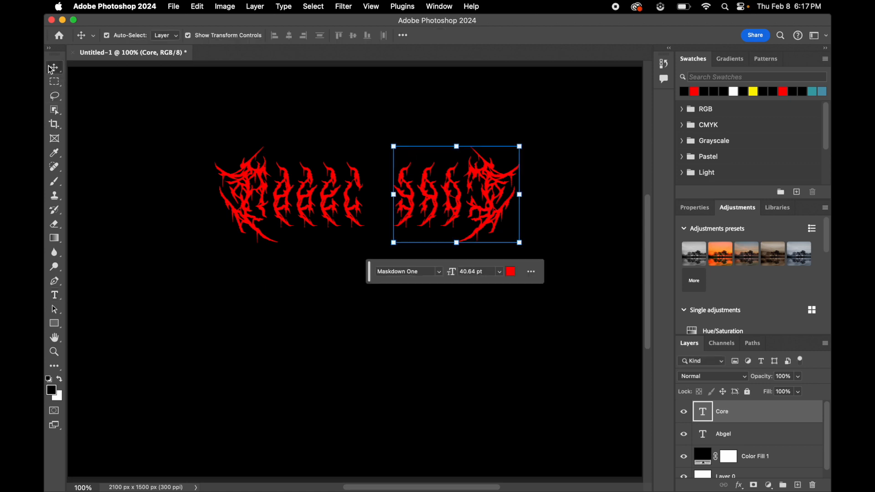
key("BackSpace")
key("BackSpace")
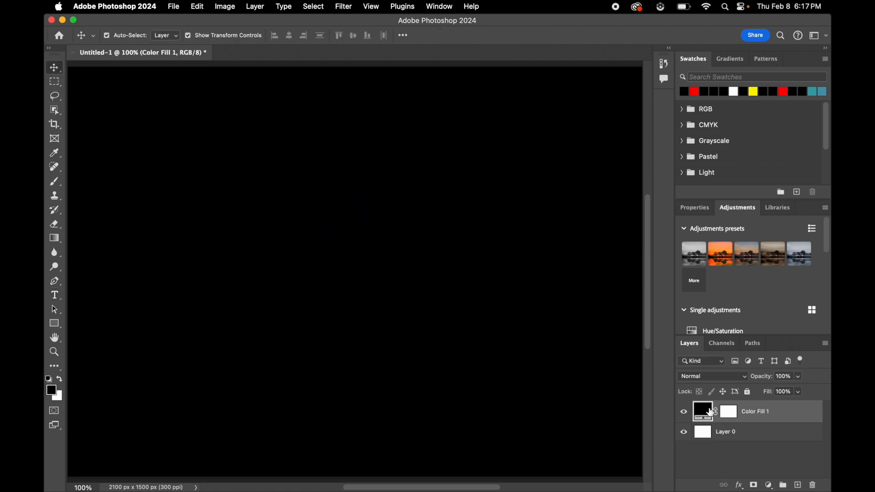
left_click(727, 464)
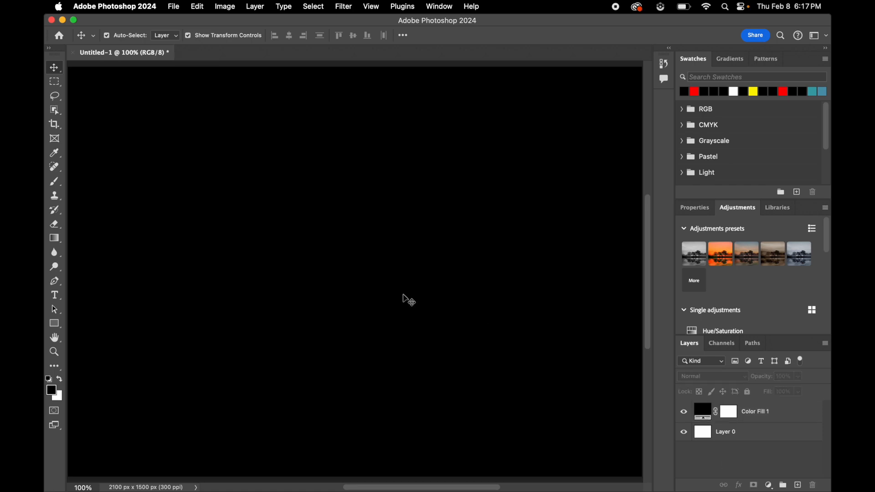
- Switch to Google Chrome and search Google Images for "heavy metal background"
left_click(57, 177)
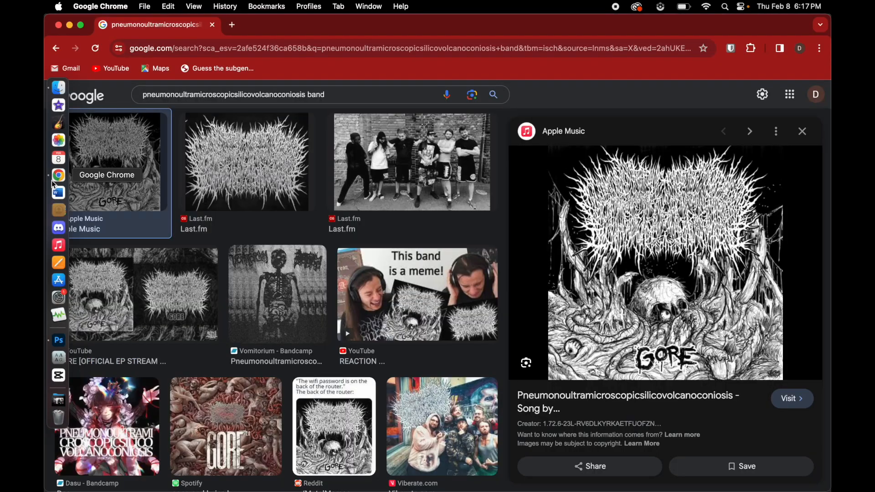
triple_click(331, 90)
type("heav")
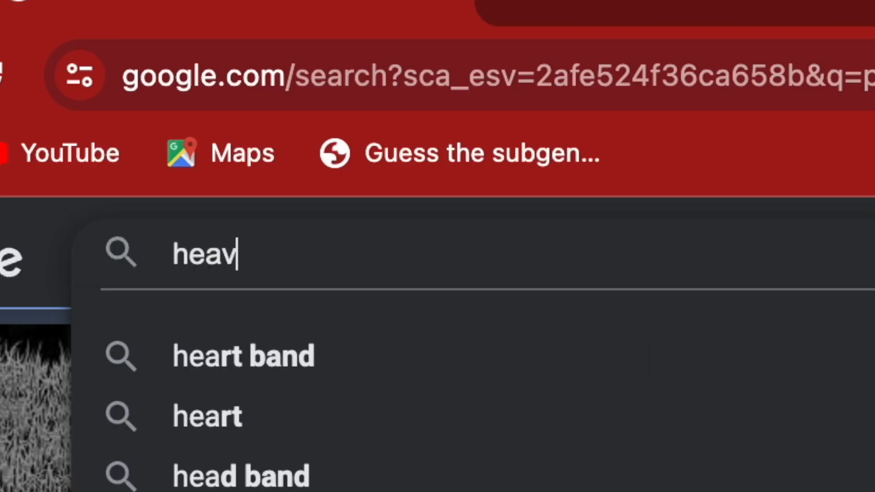
type("y met")
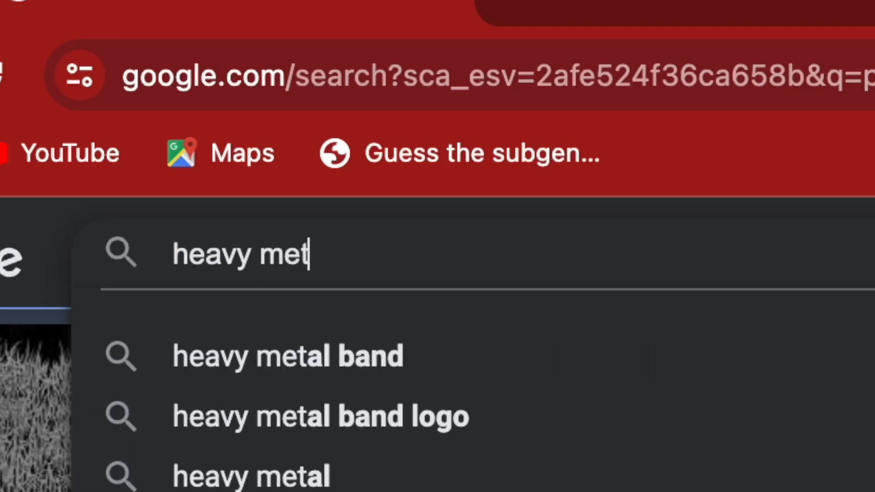
type("al ")
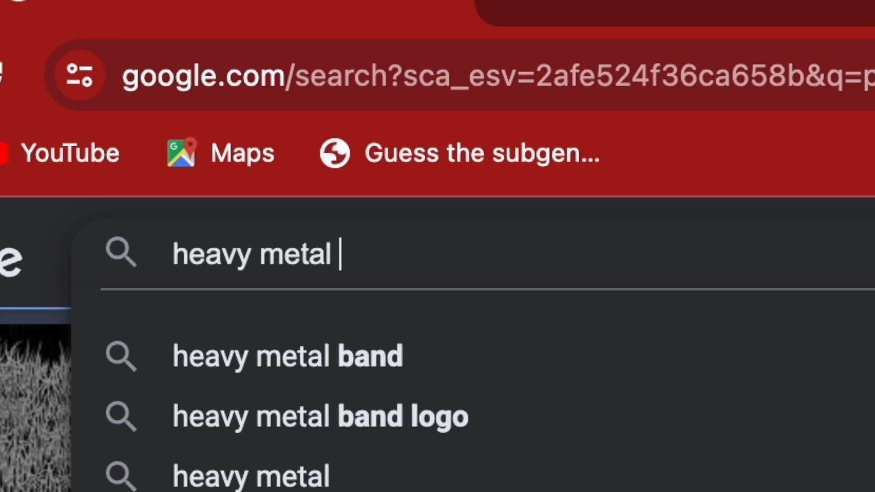
type("logo")
key("BackSpace")
key("BackSpace")
key("BackSpace")
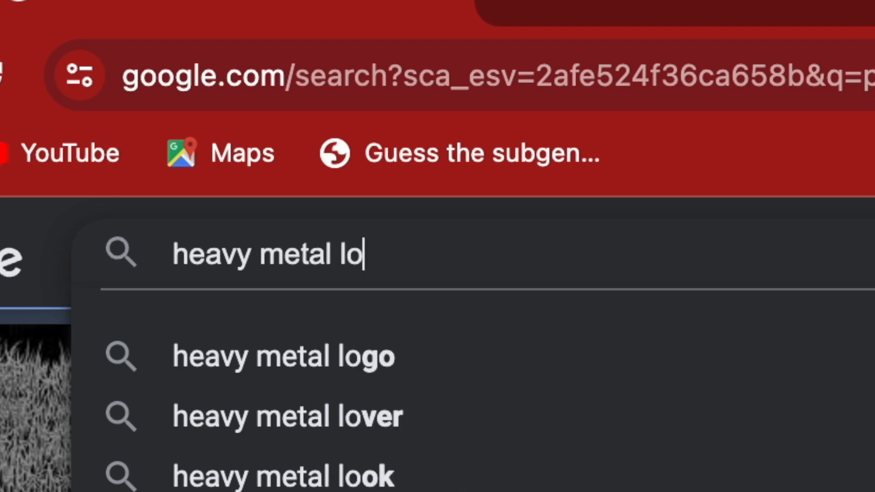
key("BackSpace")
key("BackSpace")
type("backg")
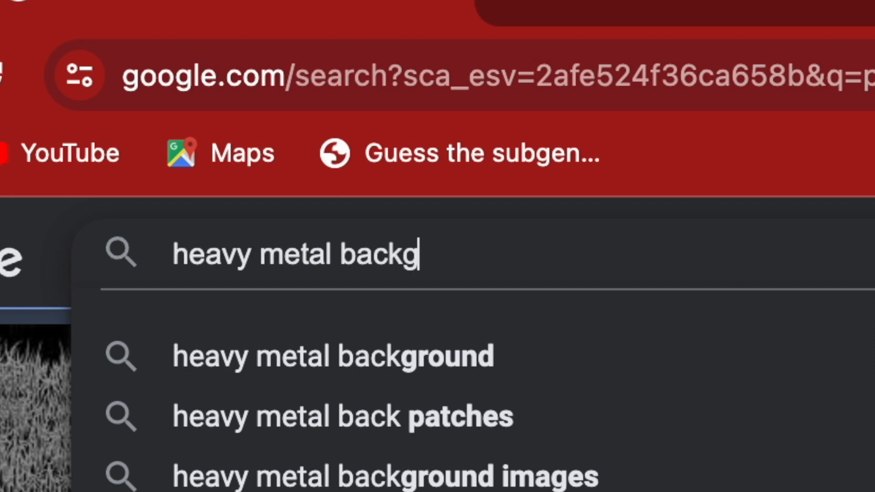
type("round")
key("Return")
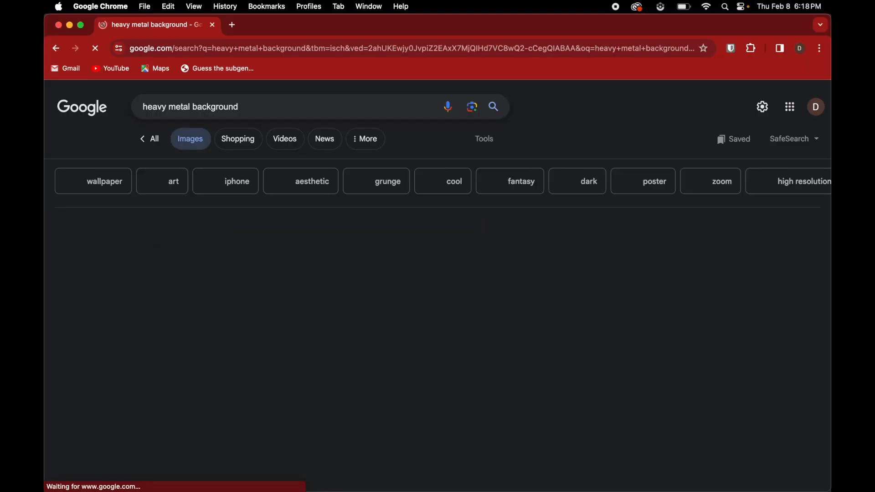
- Browse the heavy metal background results, previewing the perforated metal mesh and the red skull-pattern wallpaper enlarged
scroll(548, 271, "down", 3)
scroll(548, 271, "down", 5)
scroll(549, 271, "down", 4)
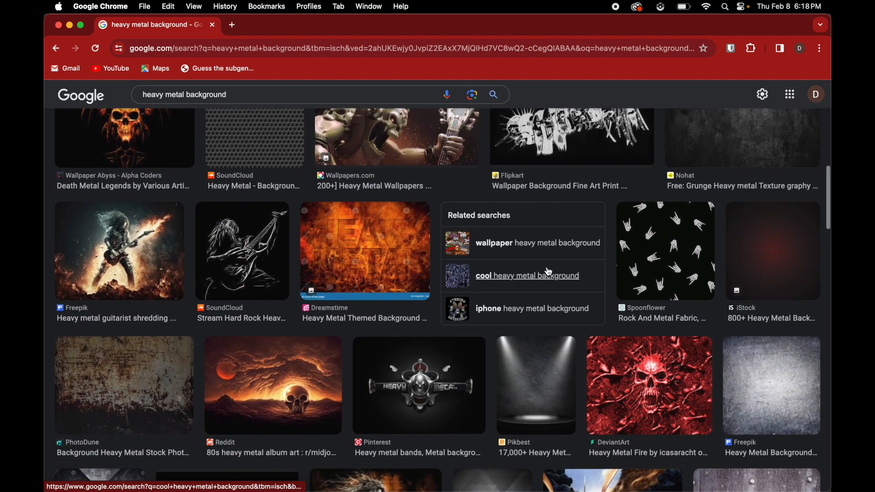
scroll(549, 271, "up", 2)
left_click(287, 183)
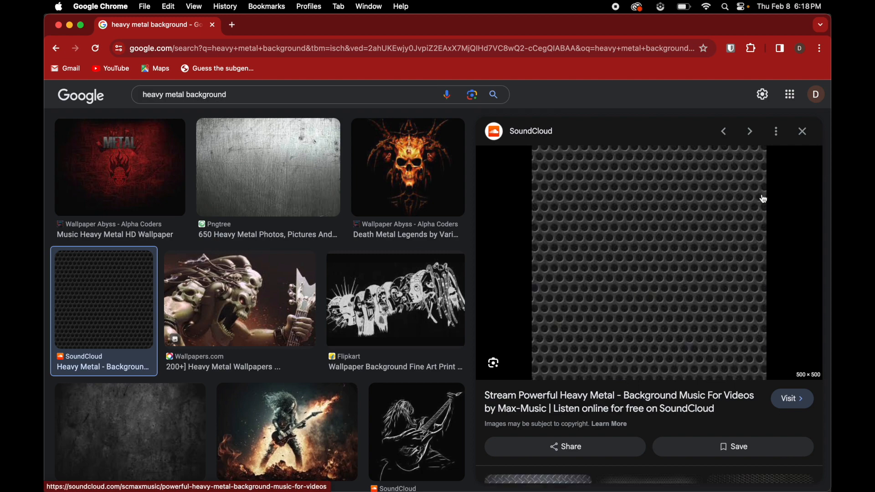
left_click(802, 132)
scroll(531, 227, "down", 5)
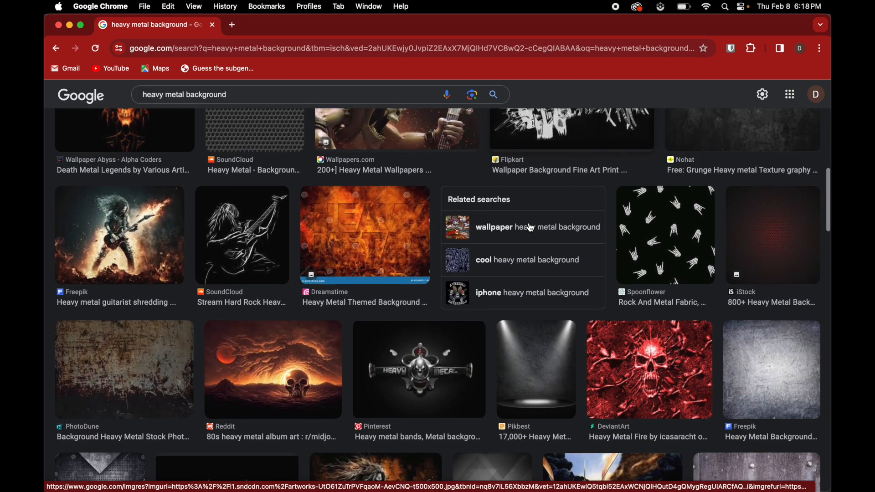
scroll(531, 227, "down", 3)
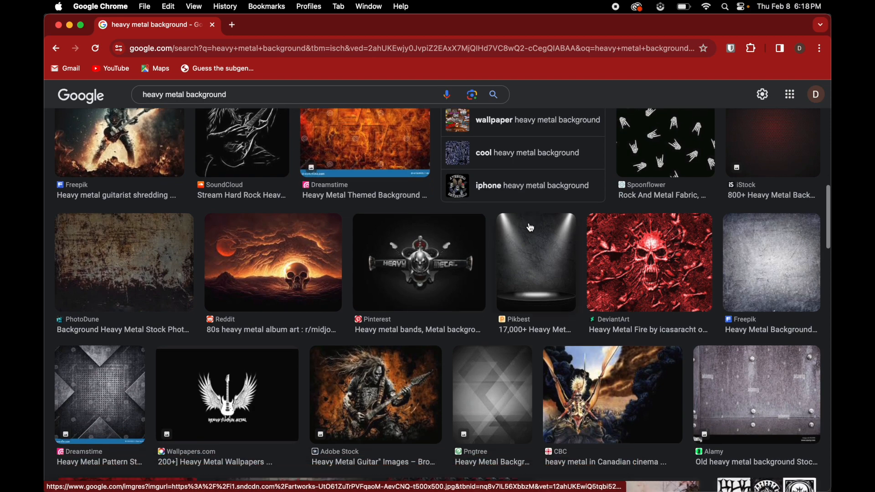
scroll(531, 227, "down", 5)
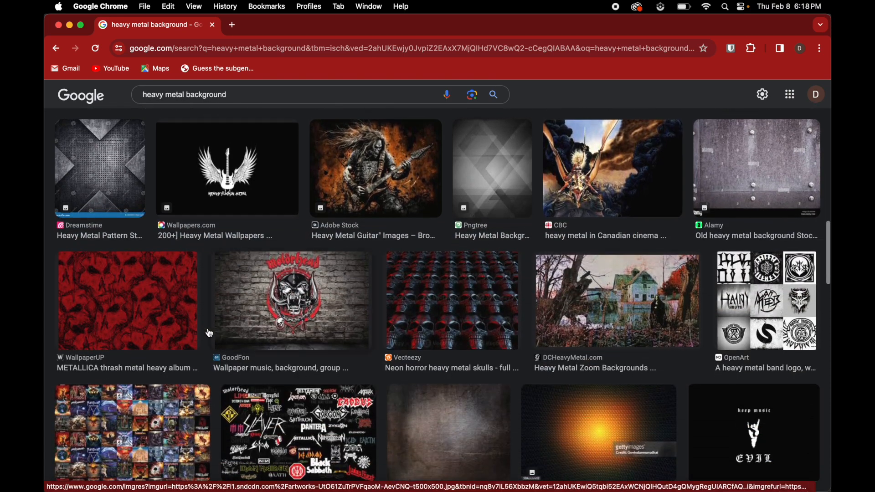
left_click(134, 314)
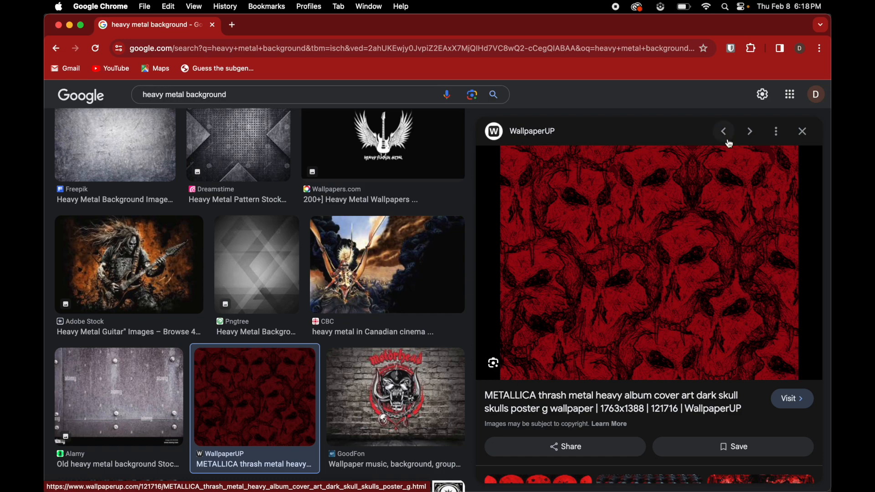
left_click(802, 132)
scroll(320, 306, "up", 3)
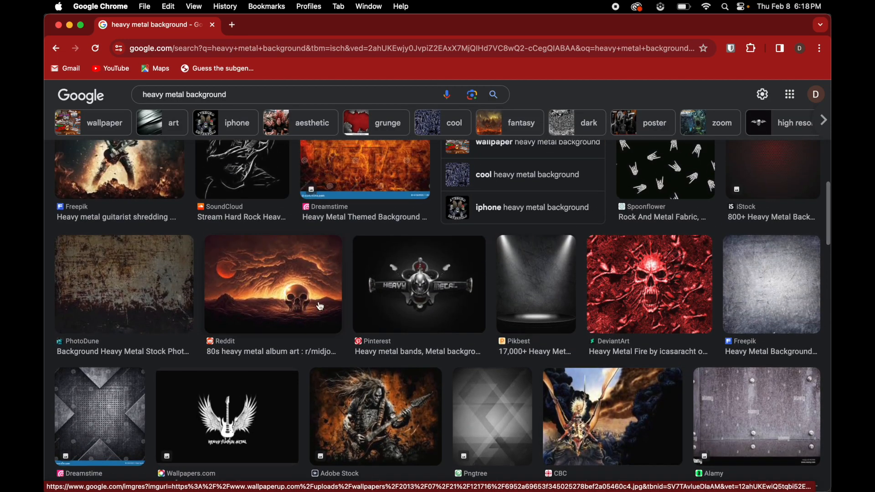
- Preview the "80s heavy metal album art" result with the skull and red moon and copy its image
left_click(321, 306)
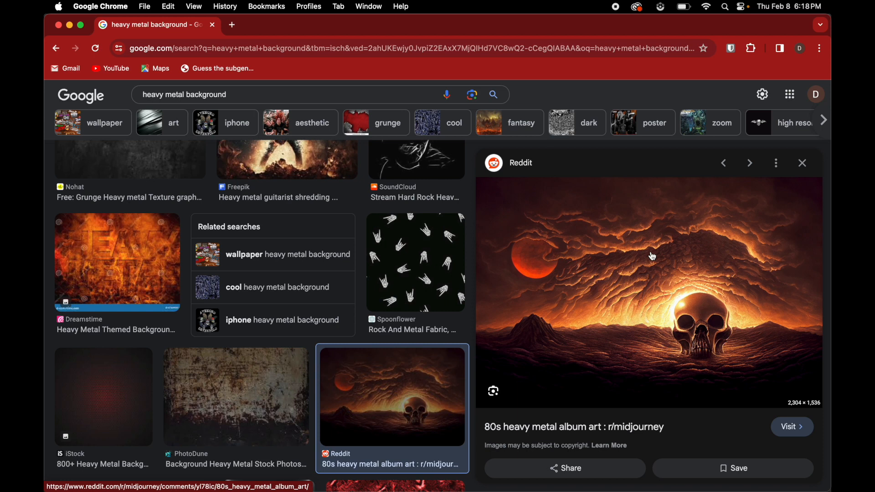
right_click(652, 257)
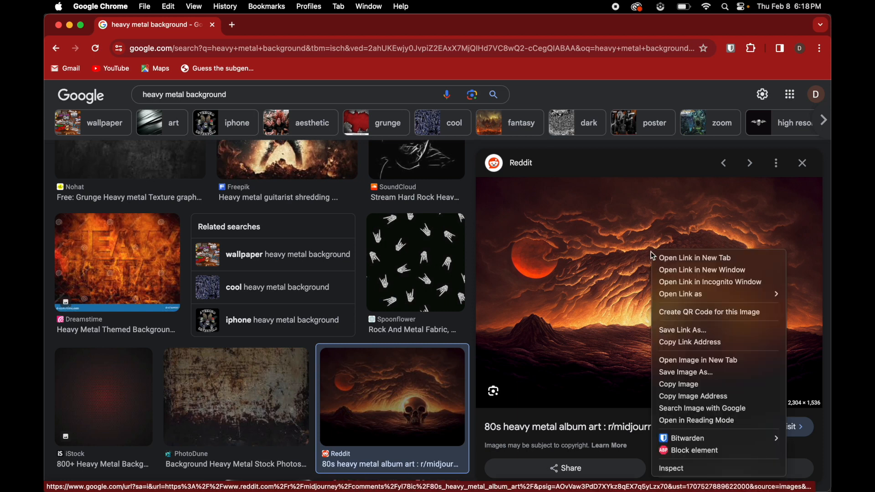
left_click(692, 387)
- Switch to Photoshop, paste the copied skull artwork above Layer 0, and delete the black Color Fill 1 layer
mouse_move(46, 381)
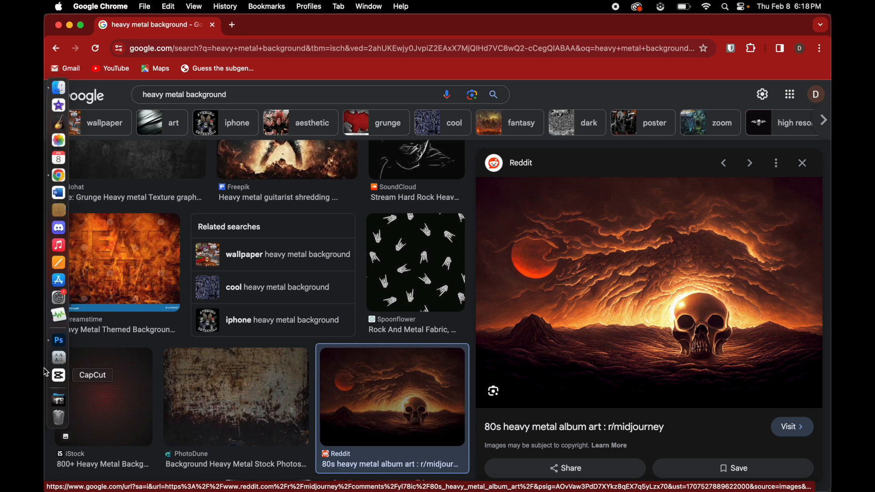
left_click(58, 340)
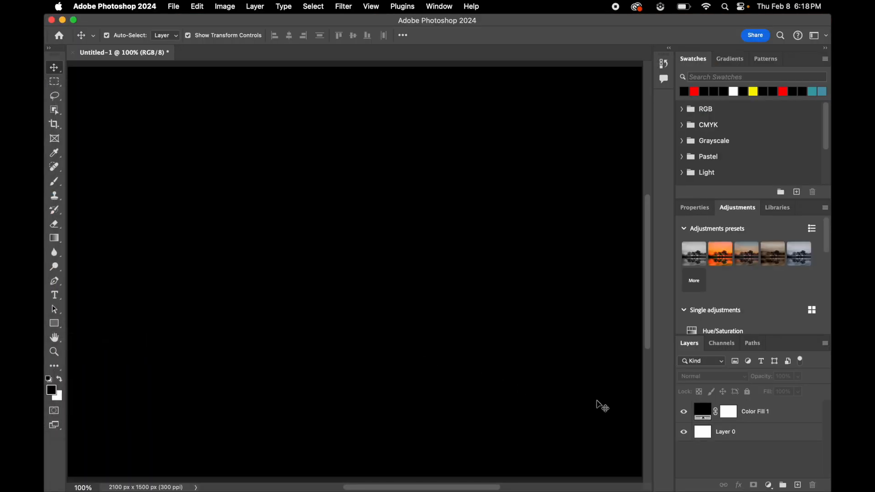
left_click(721, 432)
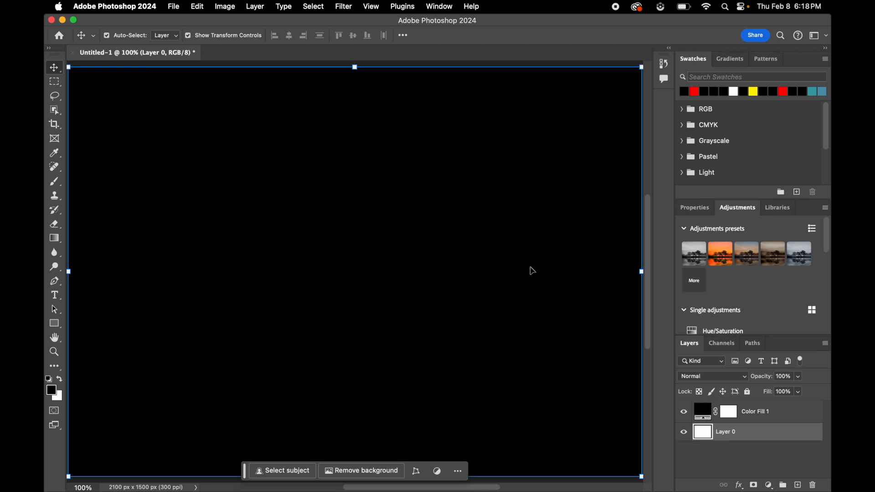
key("super+v")
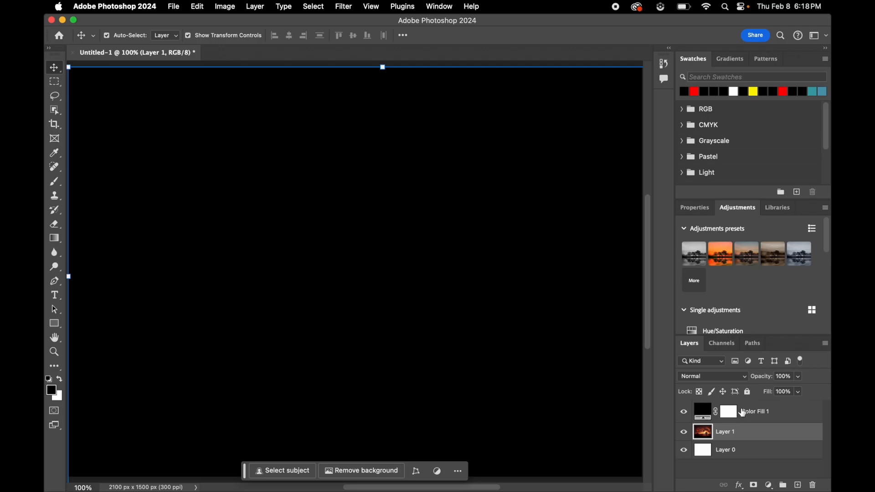
left_click(742, 413)
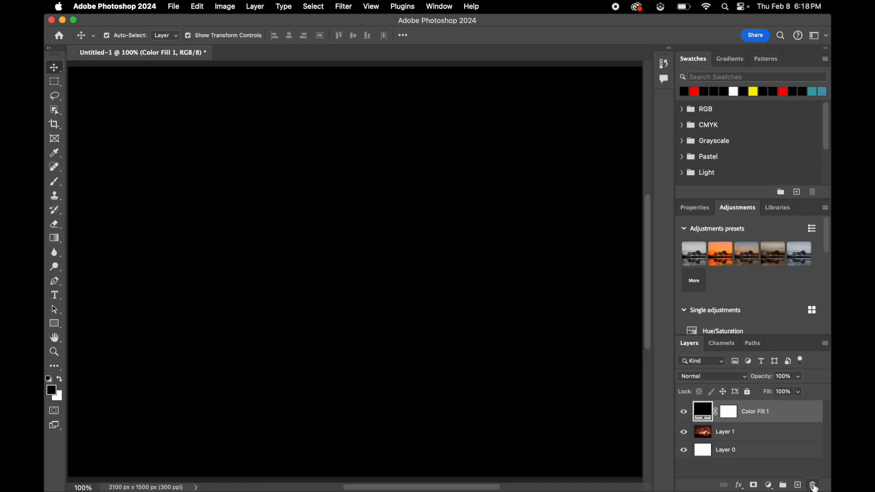
left_click(813, 486)
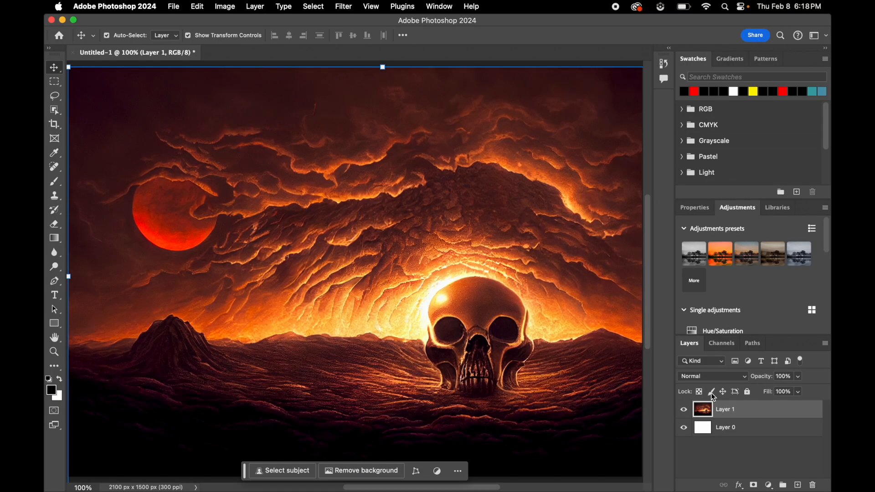
- Scale the pasted skull artwork down proportionally to about 89.9% so it fits within the canvas
scroll(359, 268, "right", 5)
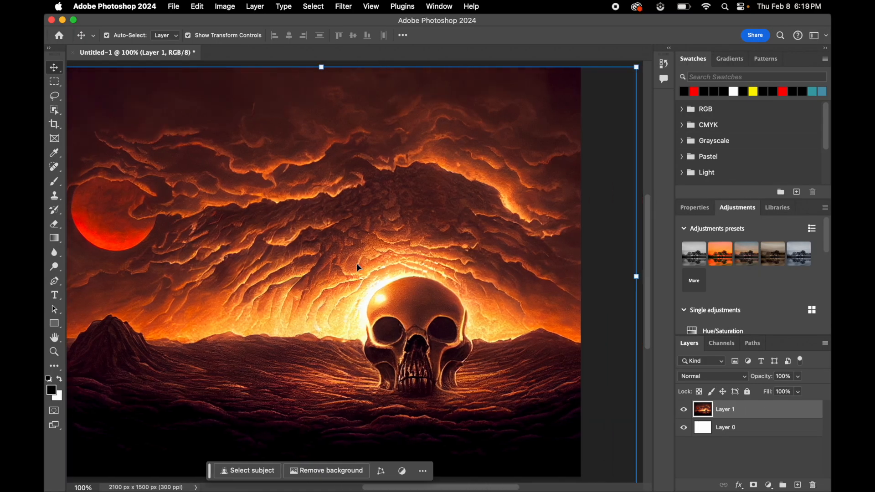
scroll(359, 268, "down", 1)
left_click_drag(605, 468, 525, 455)
scroll(525, 456, "up", 3)
scroll(525, 456, "left", 5)
scroll(525, 455, "down", 2)
scroll(525, 456, "right", 3)
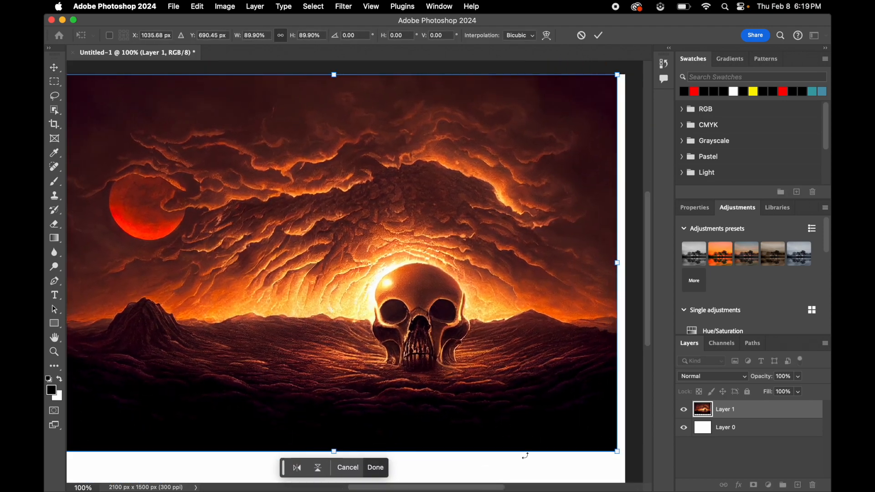
- Scale the white base layer down proportionally to about 92%
left_click(714, 433)
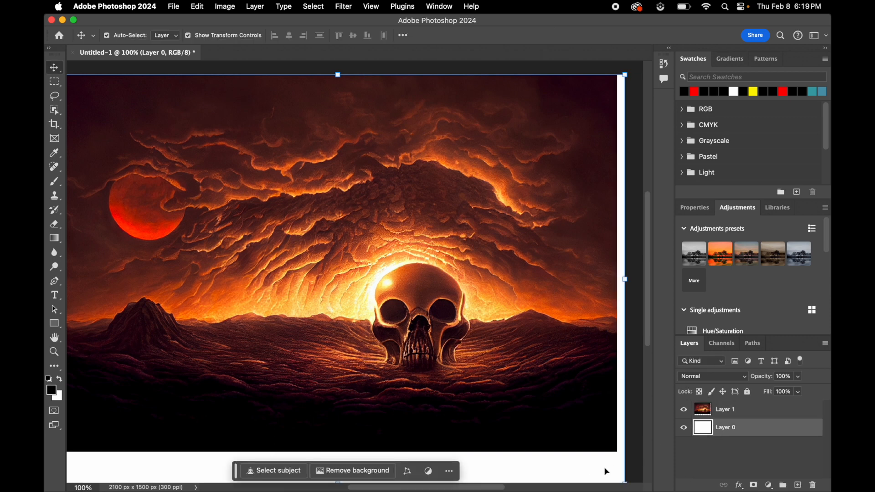
scroll(624, 477, "down", 2)
left_click_drag(625, 449, 595, 396)
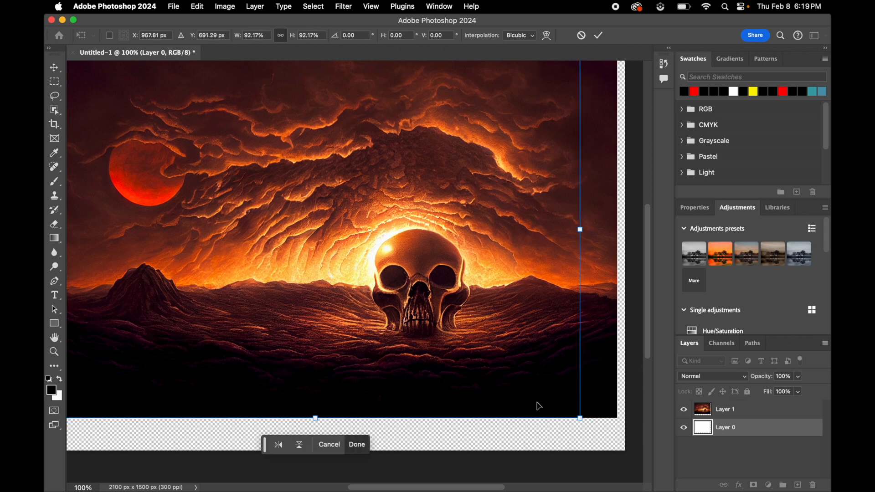
scroll(539, 405, "left", 2)
- Delete the white base layer, Layer 0, leaving only the skull artwork layer
left_click(741, 429)
left_click_drag(740, 431, 814, 486)
scroll(644, 456, "up", 3)
scroll(644, 457, "left", 4)
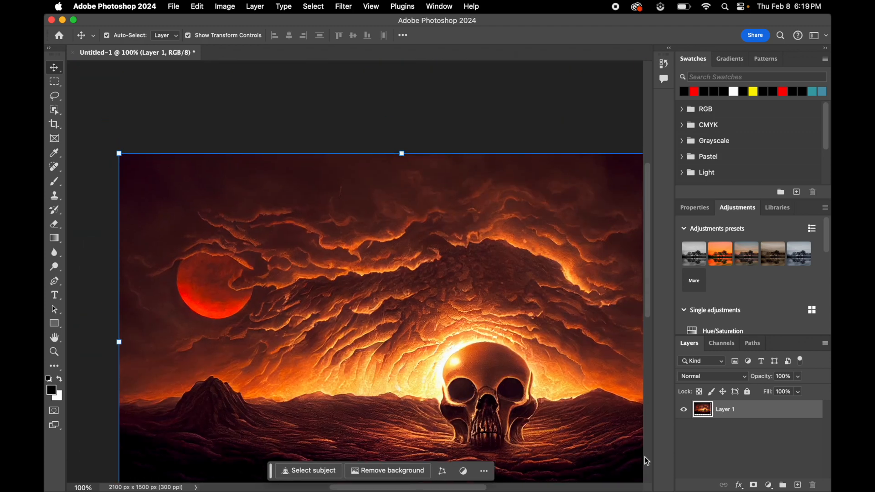
- Move the skull artwork to the middle of the canvas with transparent margins around it, and deselect the layer
scroll(644, 456, "right", 3)
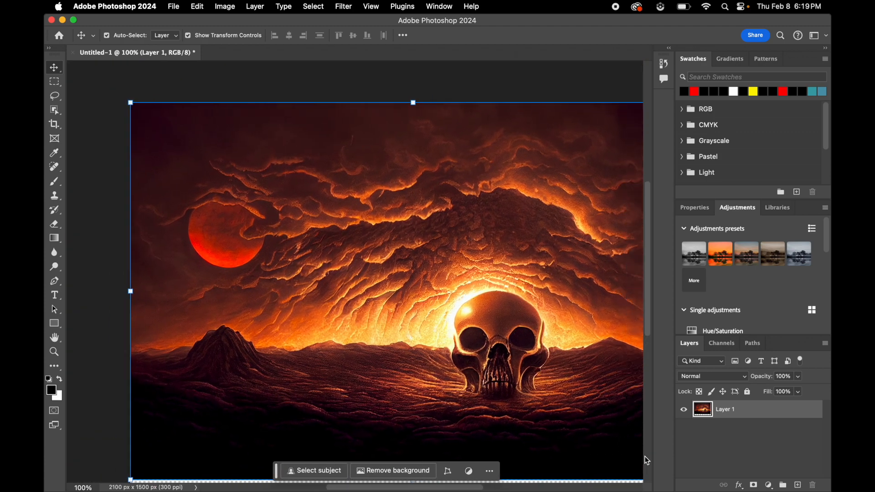
scroll(644, 456, "down", 2)
scroll(459, 350, "up", 1)
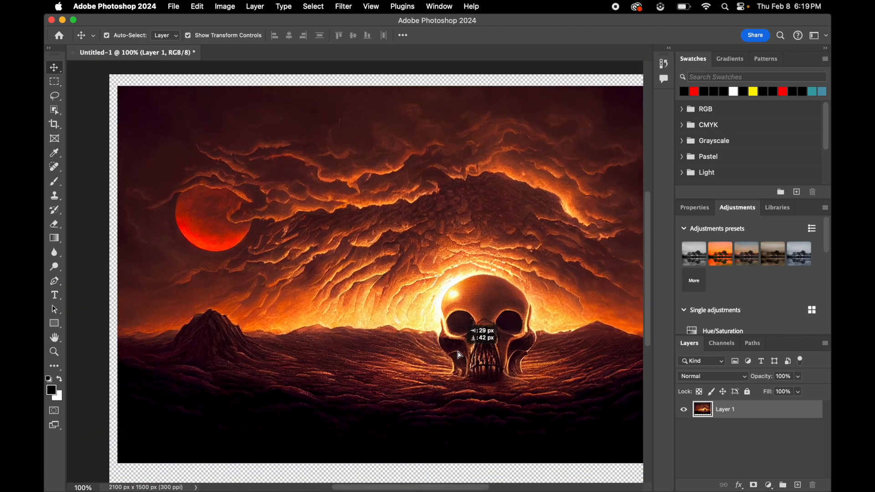
scroll(451, 346, "right", 2)
left_click_drag(397, 329, 402, 328)
scroll(401, 326, "left", 3)
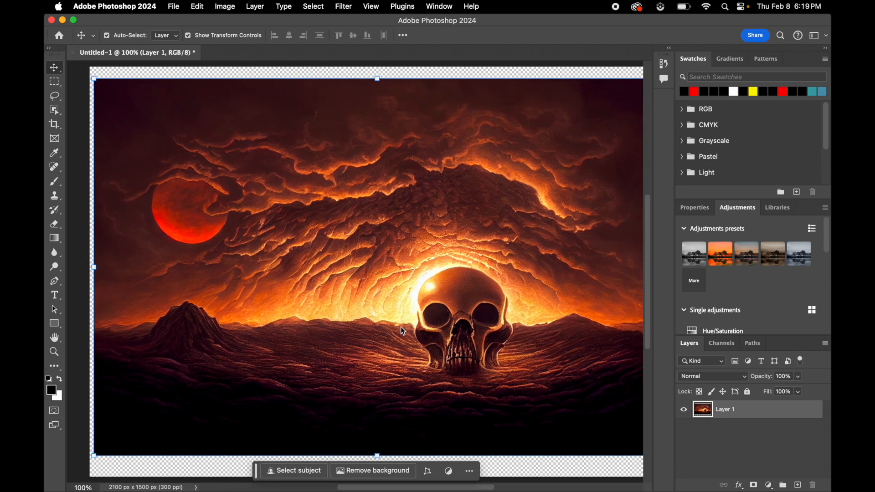
left_click(78, 96)
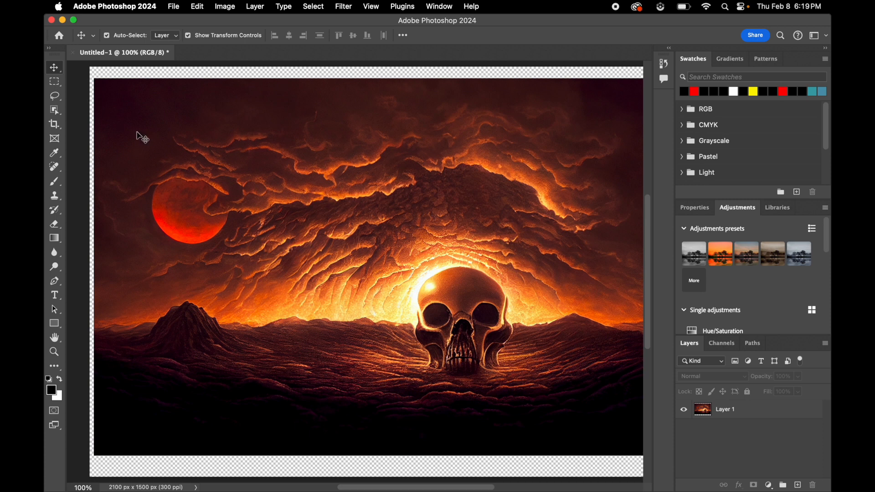
- Add two separate placeholder text items side by side over the sky, in red 12 pt Maskdown One
left_click(56, 296)
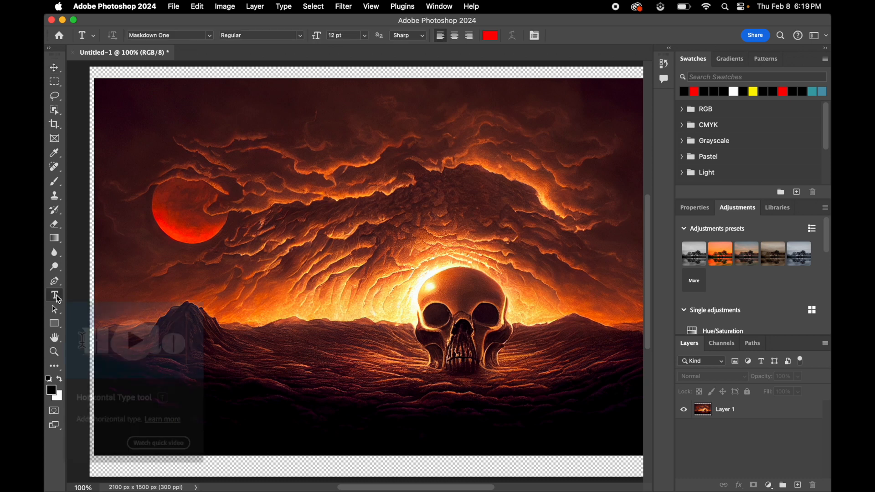
left_click(288, 159)
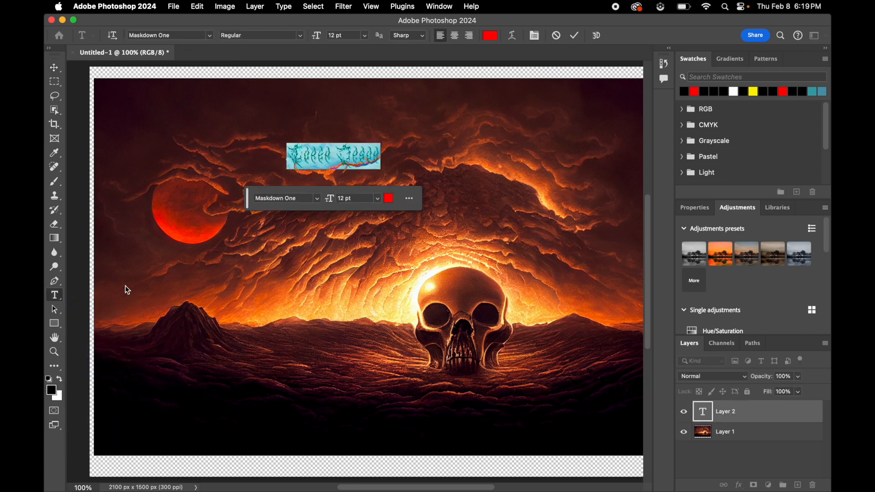
left_click(507, 160)
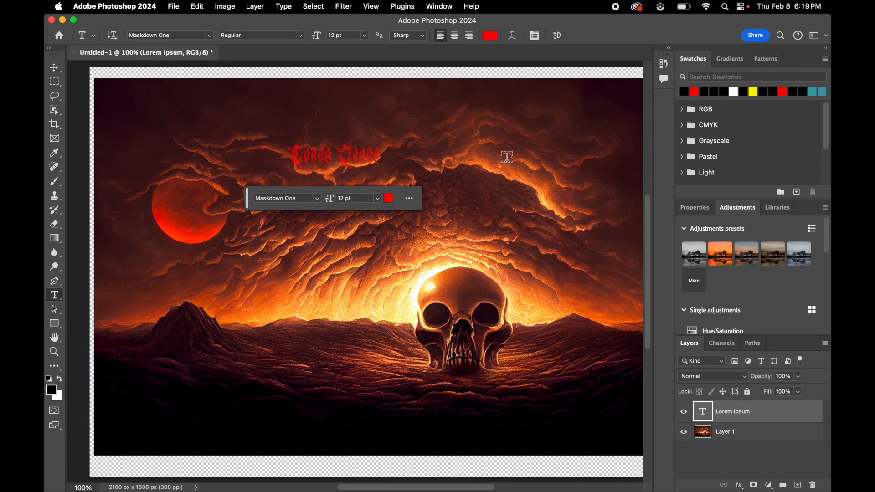
left_click(485, 157)
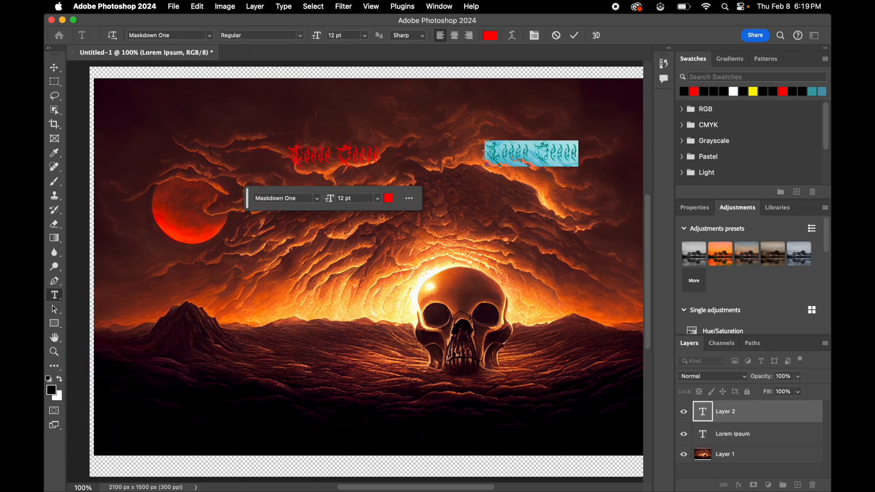
- Set the first placeholder text's color to black (000000) and replace its wording with "Angel"
left_click(314, 158)
triple_click(314, 158)
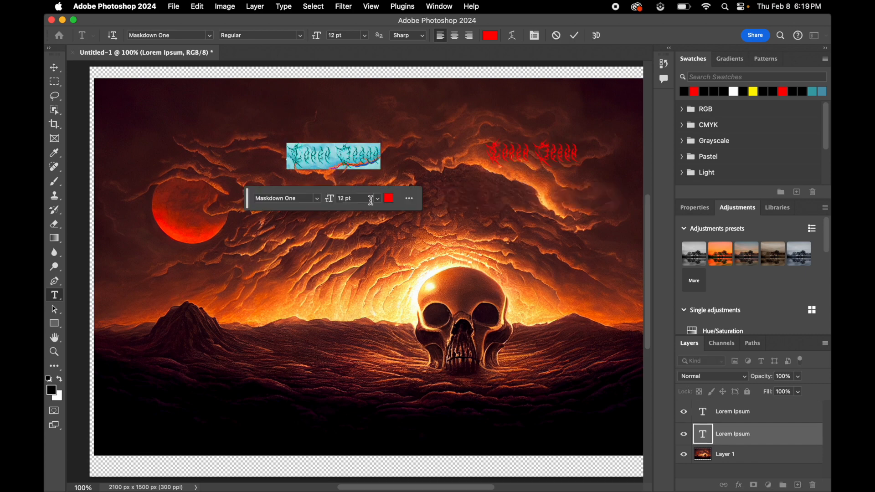
left_click(388, 201)
mouse_move(570, 126)
left_mouse_down()
mouse_move(485, 206)
mouse_move(416, 254)
left_mouse_up()
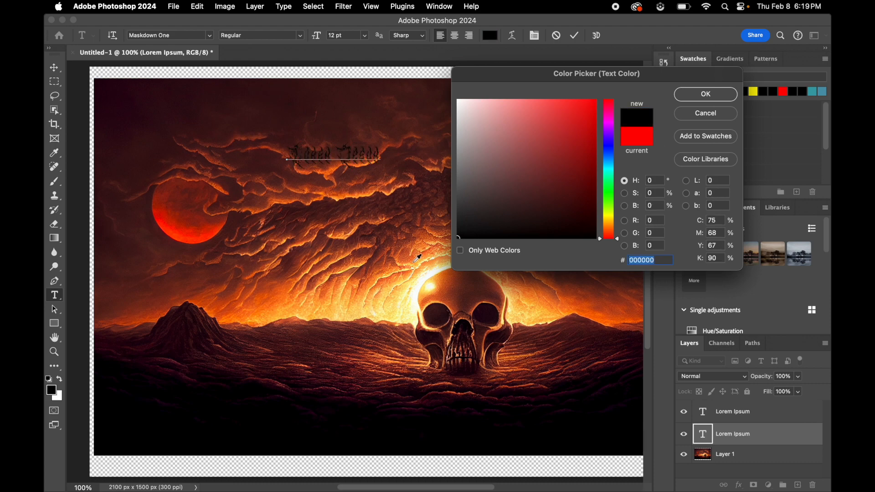
left_click(693, 94)
type("D")
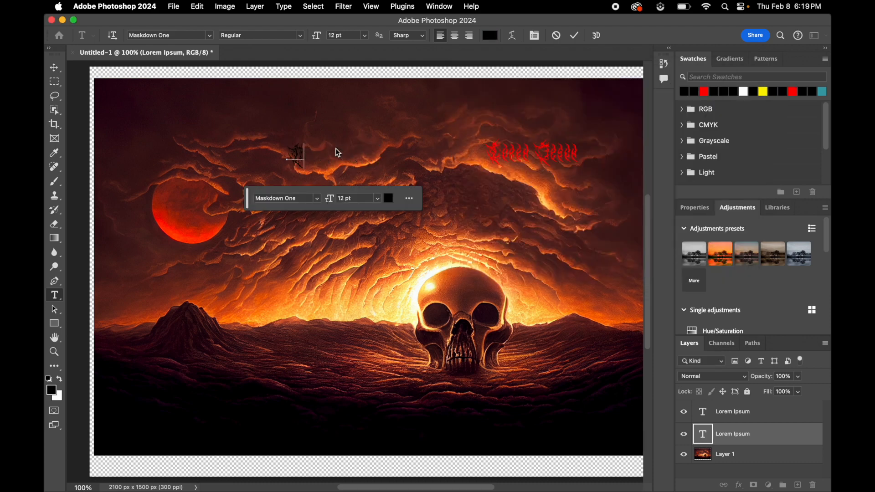
type("eath")
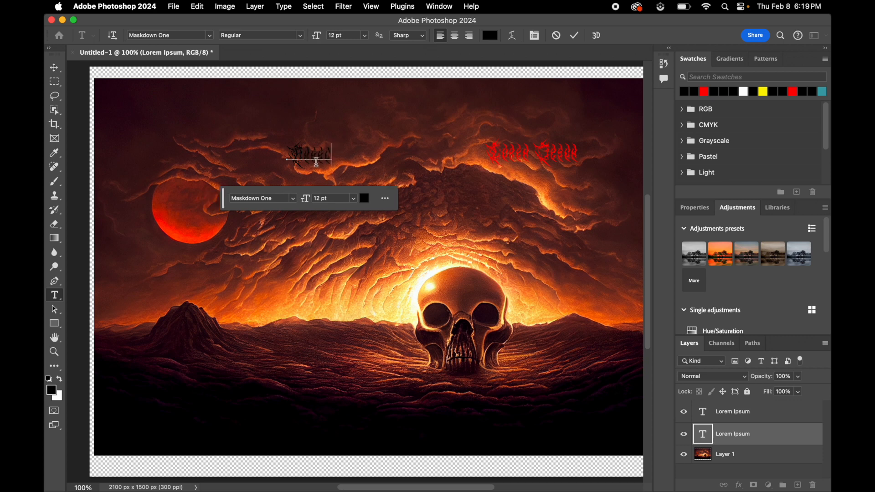
- Replace the wording of the second, red placeholder text with "Corpse"
left_click(536, 149)
double_click(536, 149)
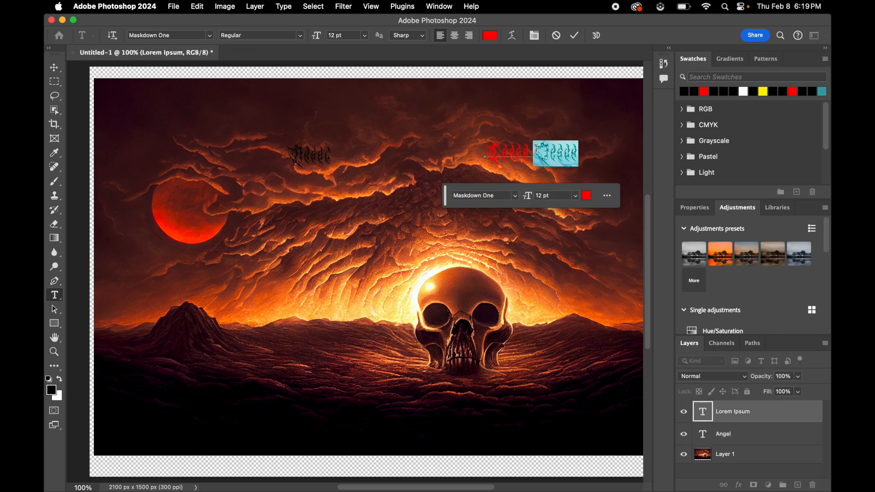
triple_click(519, 152)
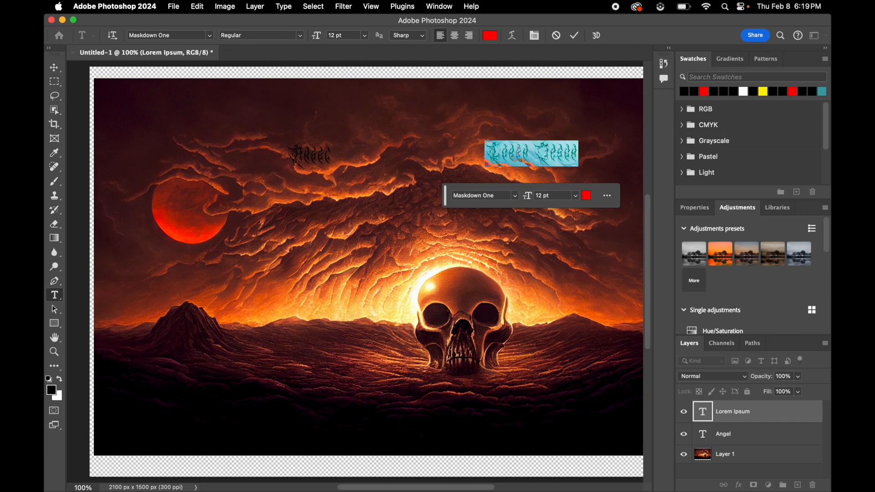
type("Dem")
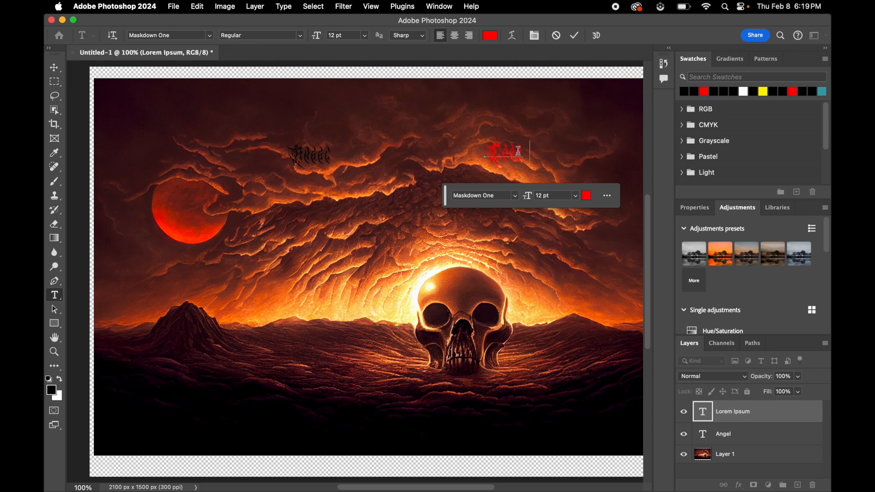
type("on")
- Set the color of the "Corpse" text to black (000000)
double_click(524, 152)
left_click(566, 196)
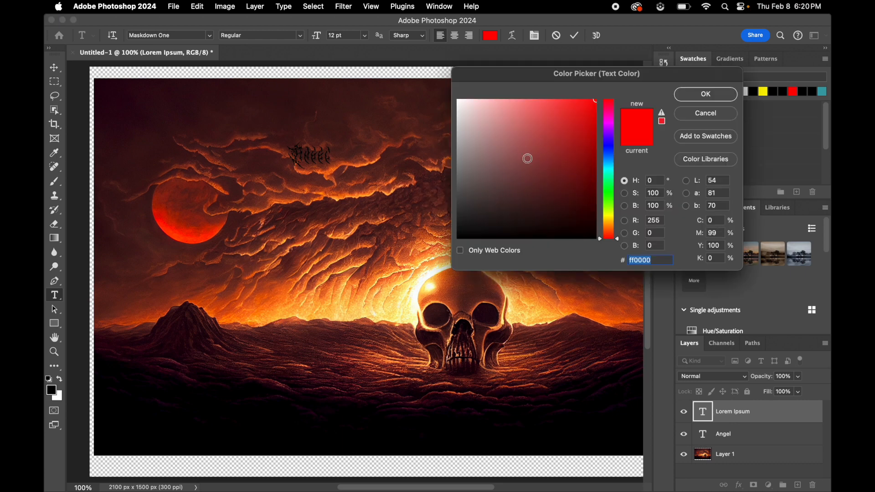
type("000000")
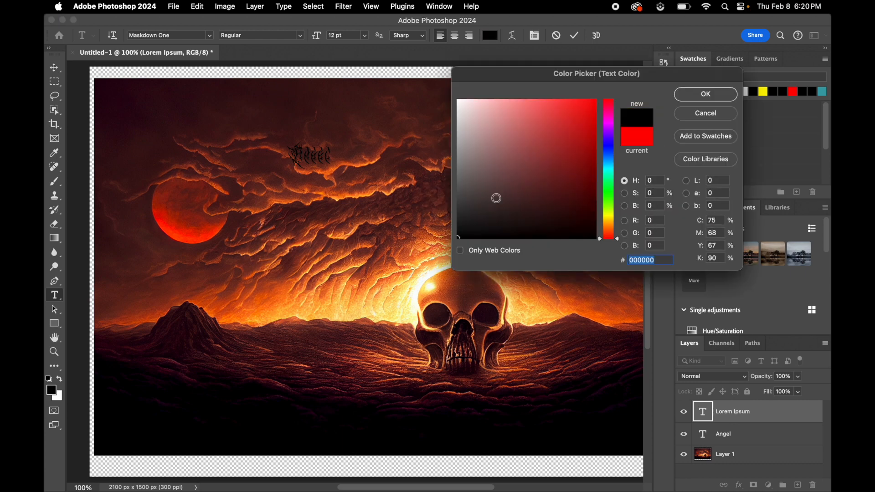
left_click(693, 93)
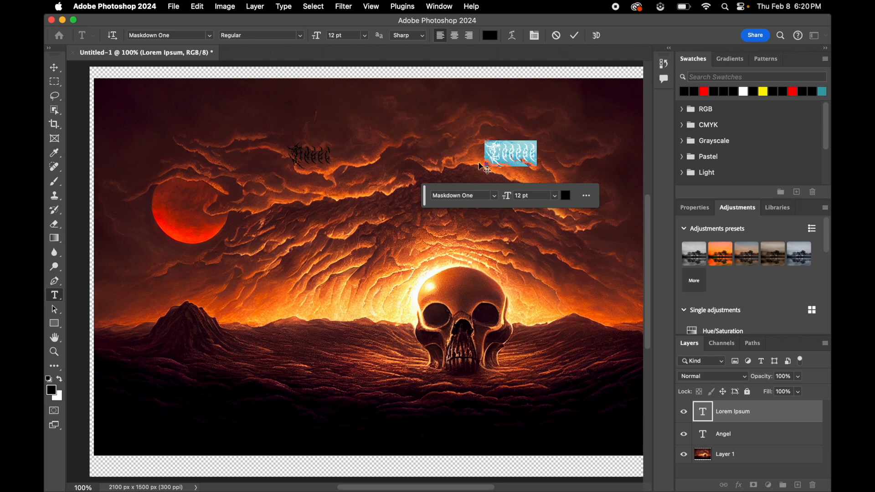
- Flip the "Corpse" text horizontally so it reads mirrored
left_click(197, 7)
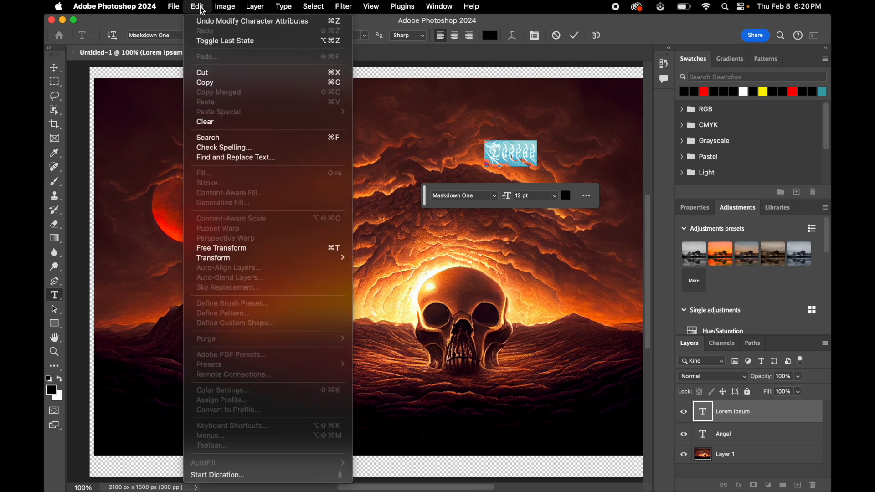
mouse_move(262, 258)
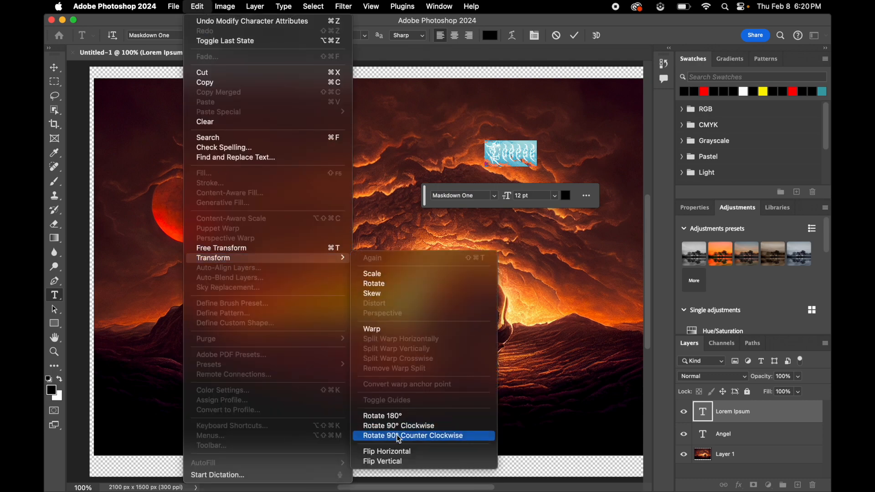
left_click(399, 455)
key("Escape")
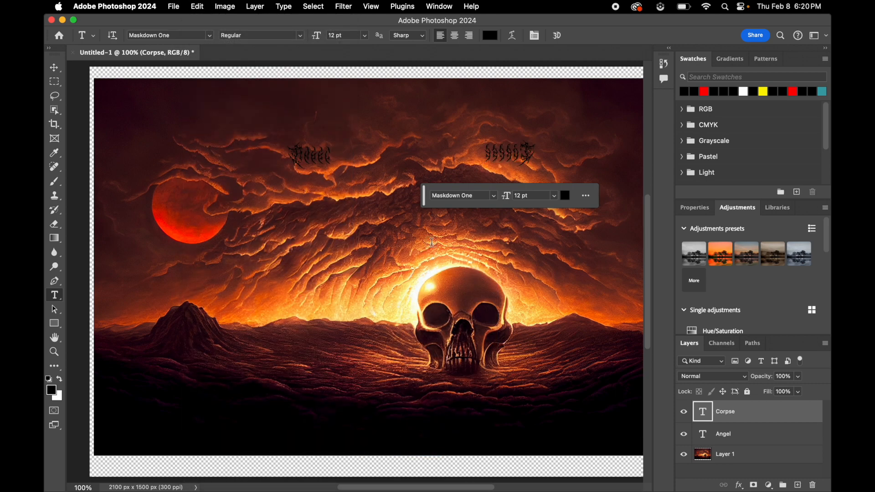
- Shift the "Angel" text slightly outward, then scale the mirrored "Corpse" text to about 350% and place it high in the sky
left_click(54, 68)
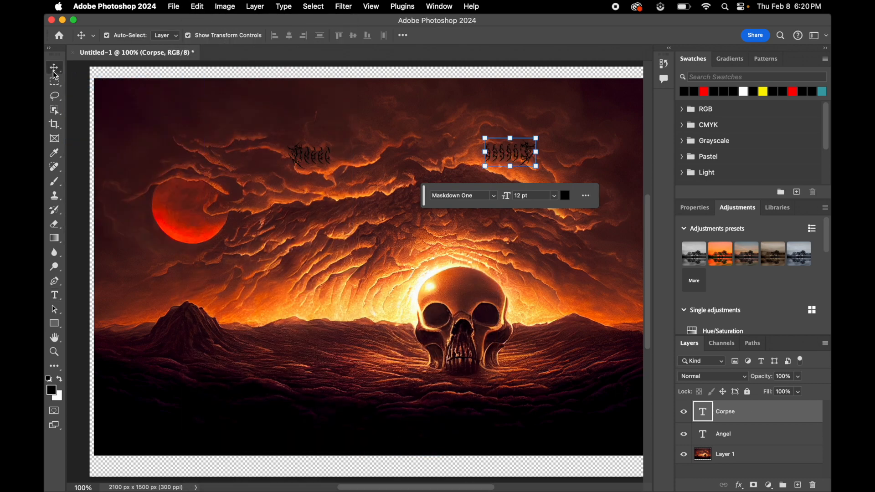
left_click_drag(308, 154, 269, 147)
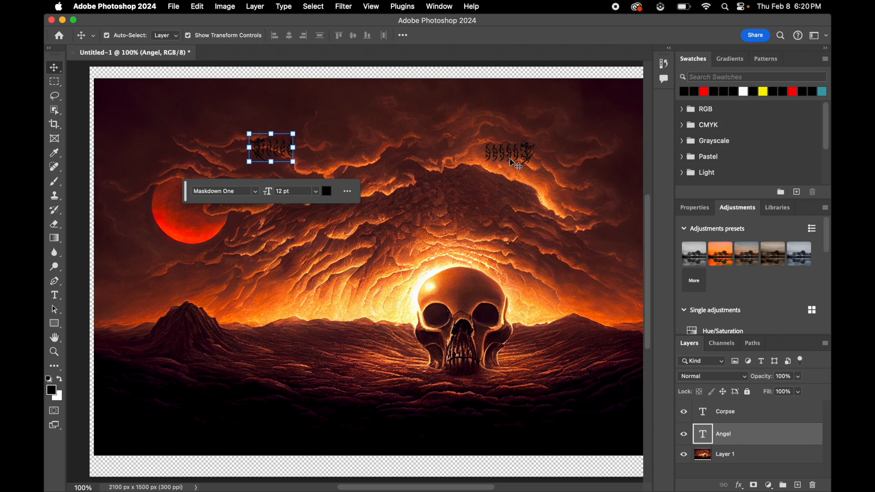
left_click_drag(512, 158, 389, 223)
left_click_drag(469, 175, 496, 143)
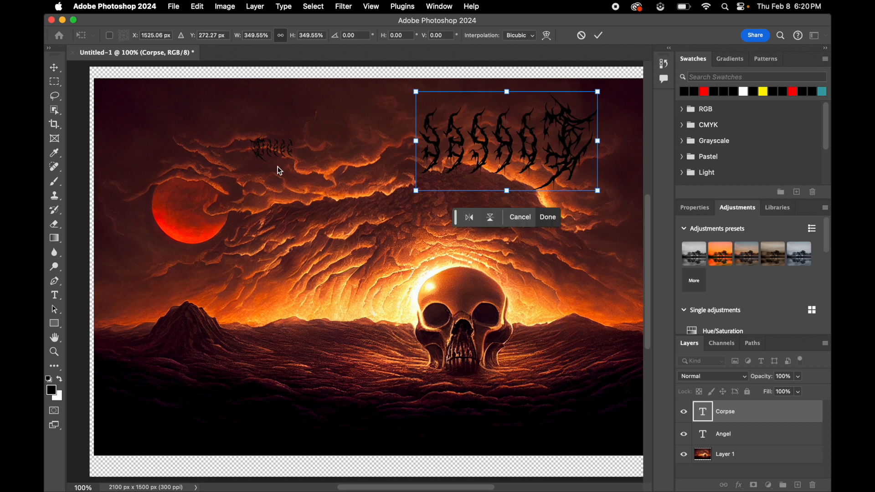
key("Return")
- Scale the "Angel" text to about 340% and line up its bottom edge with the mirrored "Corpse" text
double_click(273, 150)
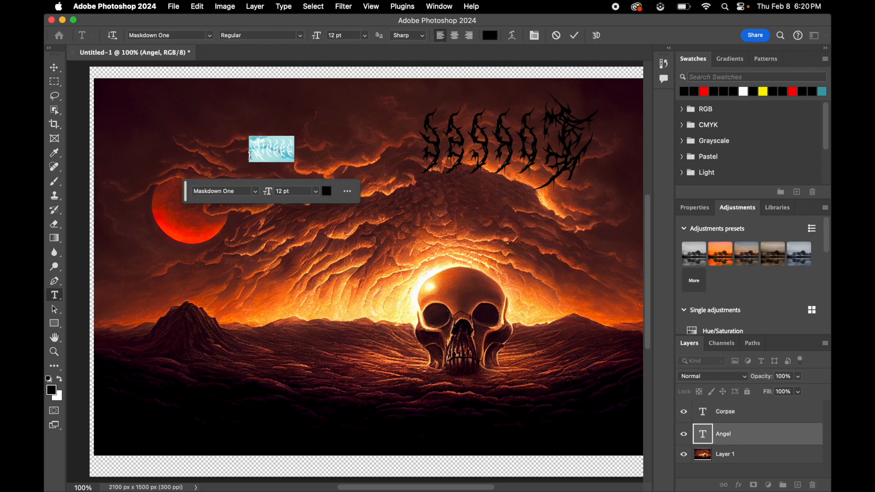
left_click_drag(295, 162, 341, 163)
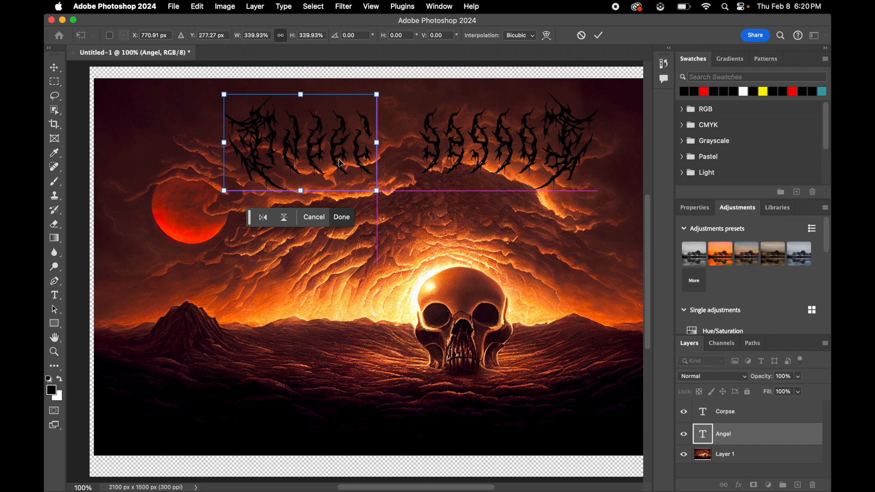
left_click(342, 217)
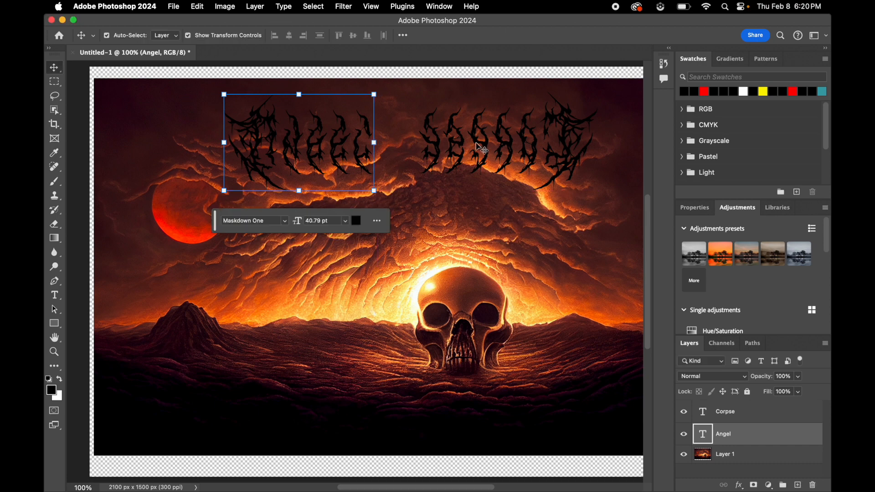
- Move the mirrored "Corpse" text directly against the end of "Angel" and scale it down to about 98.6% to match the height
double_click(479, 148)
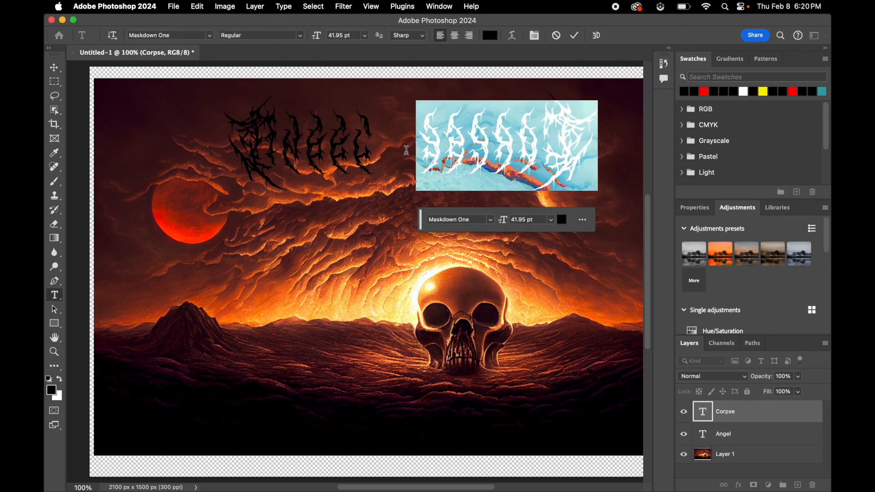
left_click(372, 232)
left_click_drag(447, 161, 412, 165)
left_click_drag(559, 93, 555, 94)
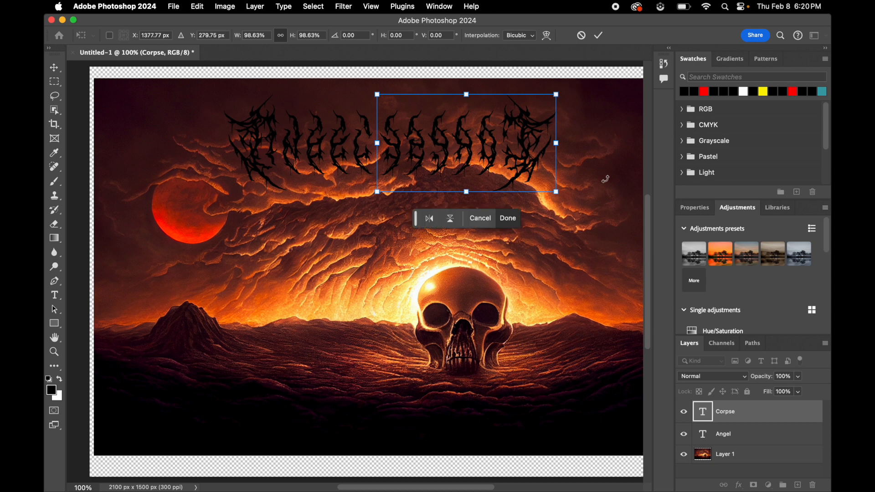
left_click(508, 218)
left_click(488, 83)
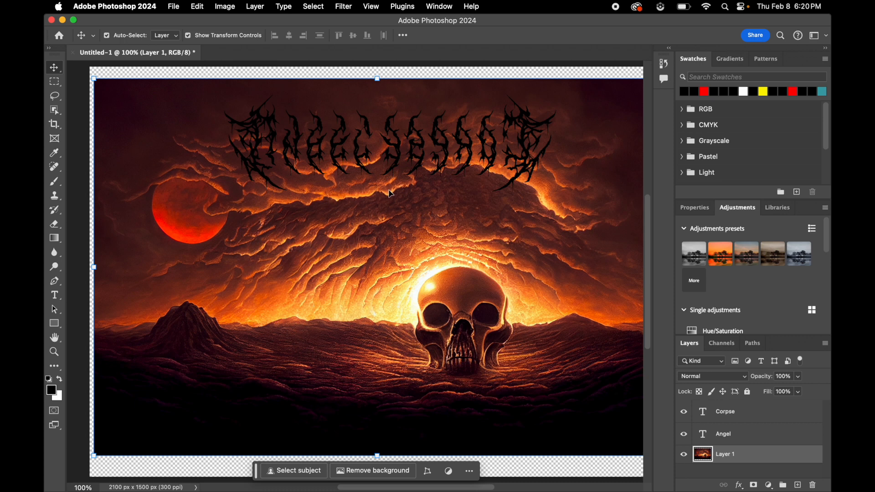
- Add a new black 12 pt text reading "DOOM CLOUDS" in the Faceless font near the base of the skull
scroll(391, 193, "right", 2)
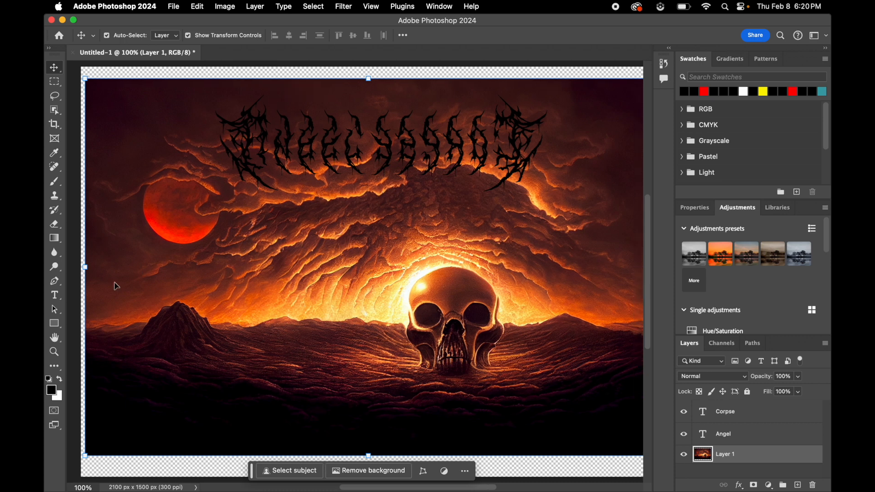
left_click(54, 297)
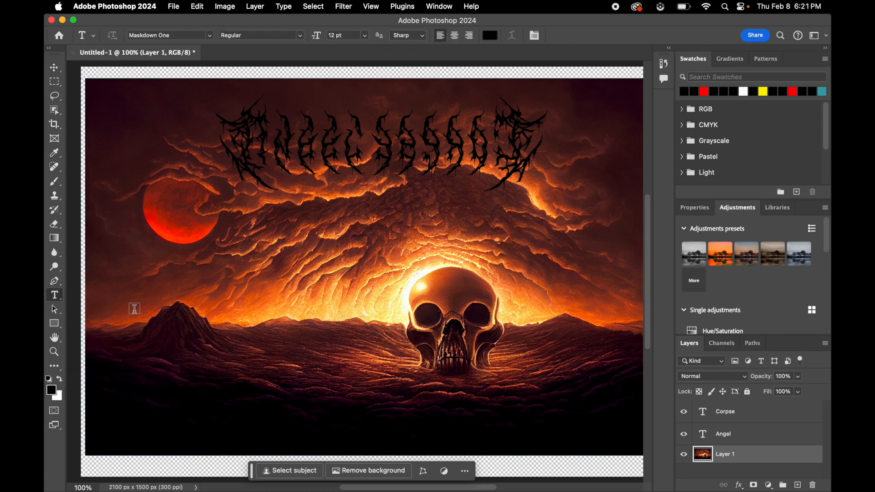
left_click(362, 374)
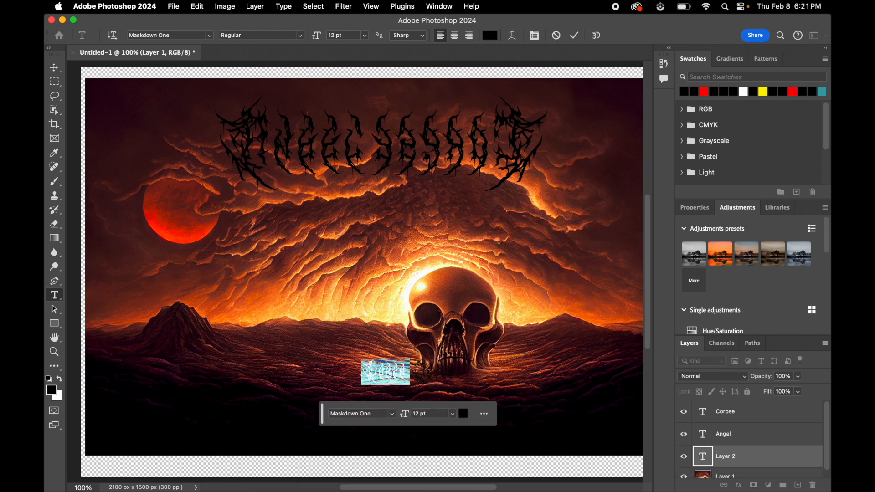
left_click(393, 415)
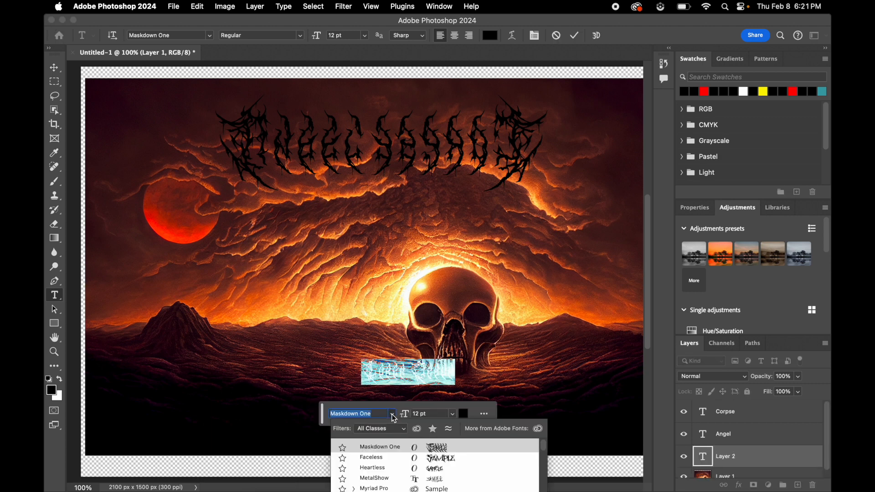
left_click(438, 458)
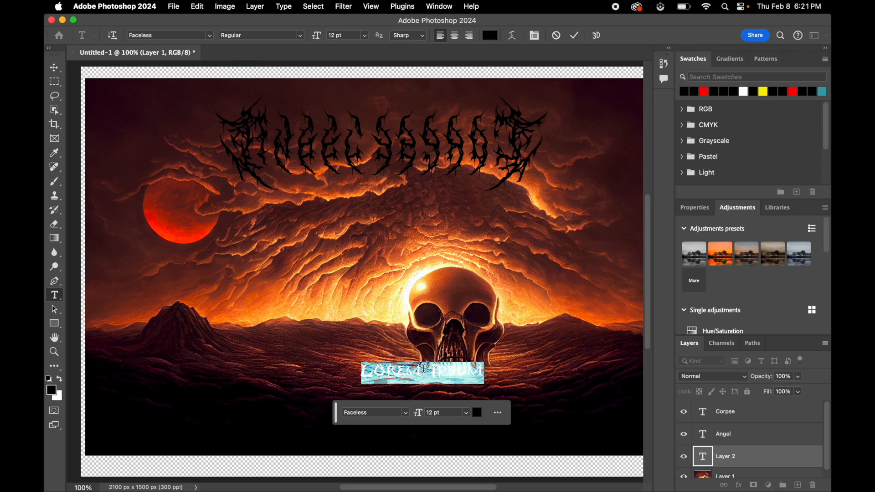
type("DOOM")
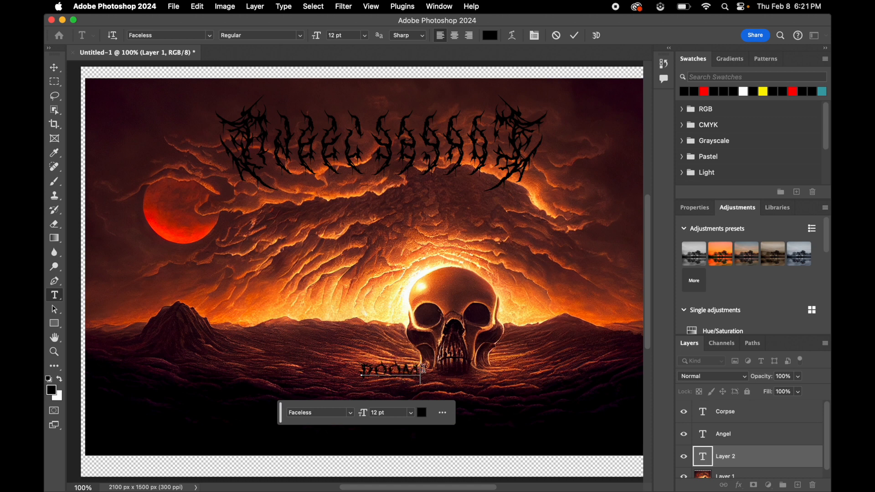
type(" CLOUDS")
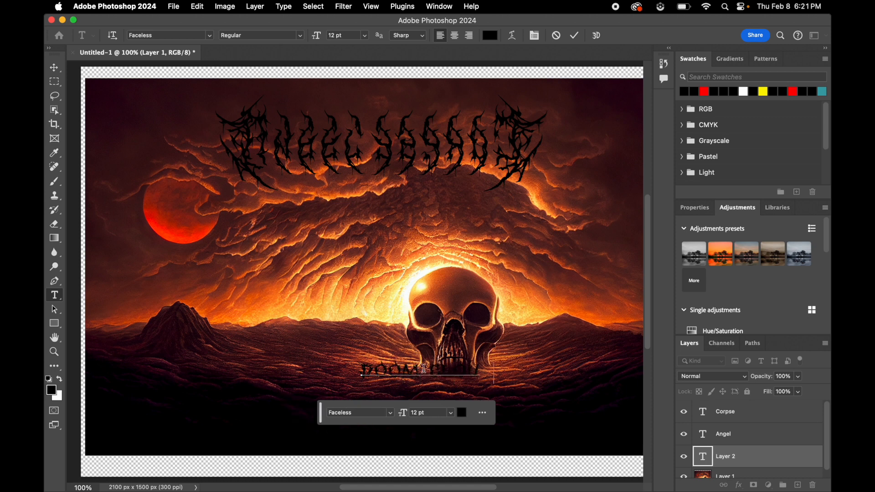
- Enlarge the "DOOM CLOUDS" text to roughly twice its size and center it between the band name and the skull
left_click(54, 68)
left_click_drag(404, 379, 301, 292)
left_click_drag(403, 294, 514, 314)
left_click_drag(422, 302, 405, 240)
left_click(405, 283)
left_click(524, 217)
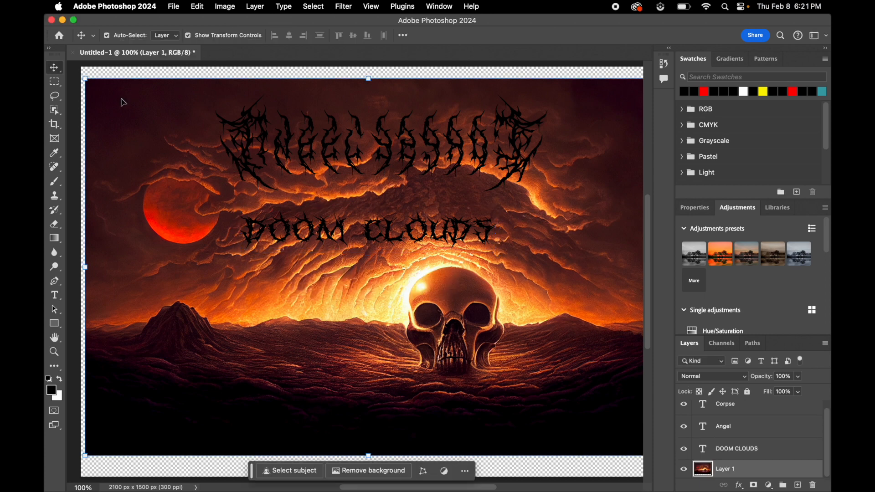
left_click(73, 129)
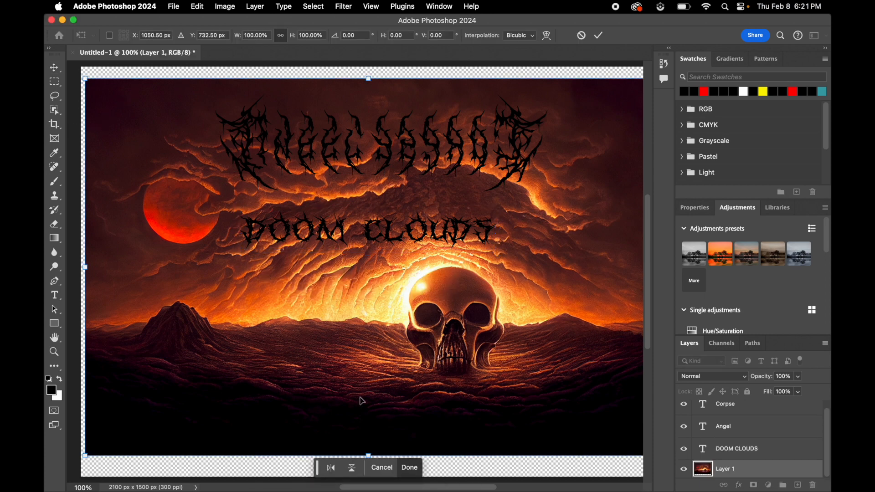
left_click(413, 467)
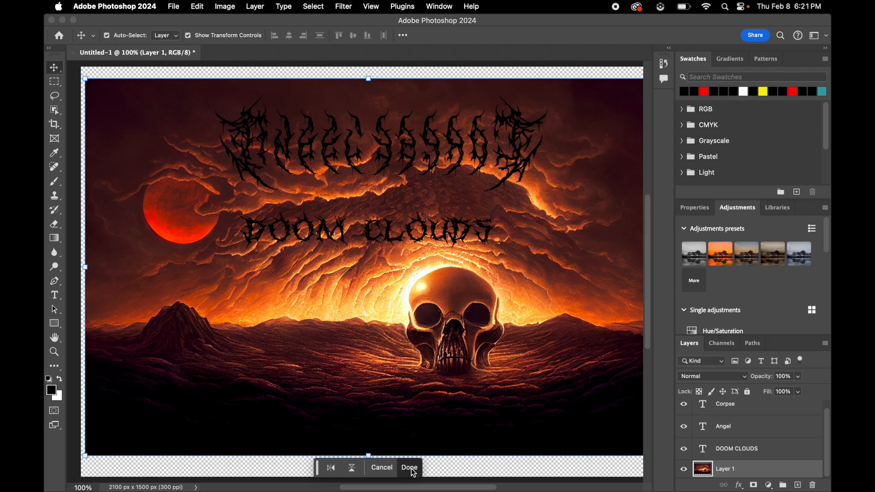
- Start saving the artwork through the share-for-review option and name the file "Doom clouds"
left_click(756, 35)
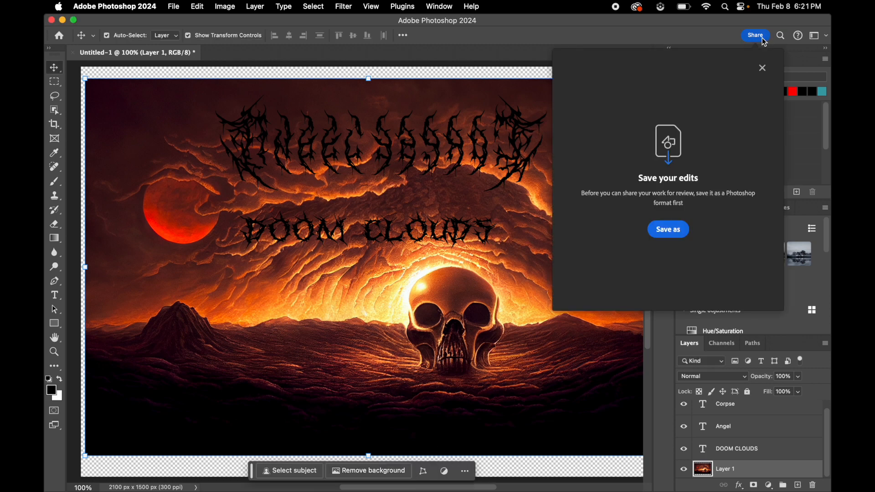
left_click(668, 229)
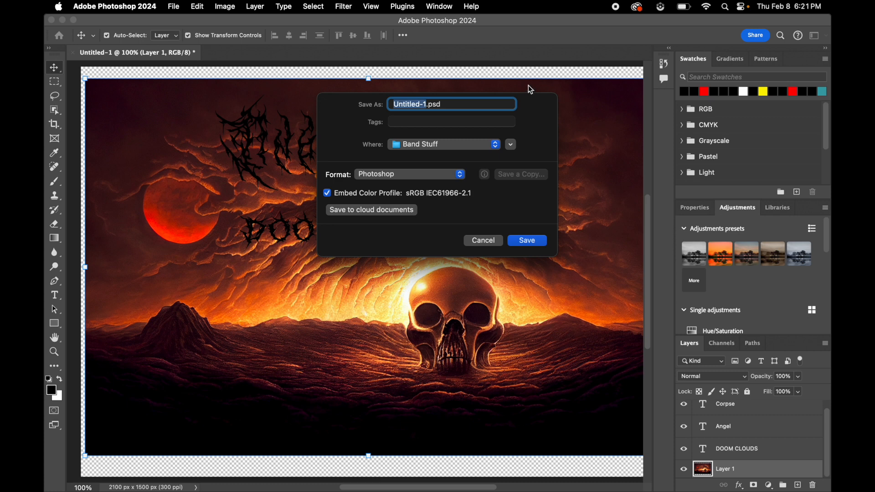
type("Doom clouds")
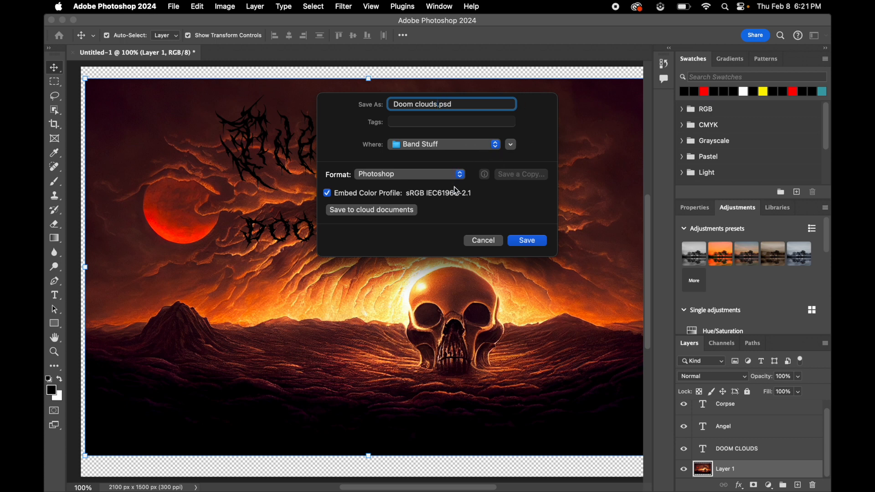
- Choose Photoshop PDF as the file format and the Completetly Illegible Logos folder as the save location
left_click(442, 174)
left_click(436, 196)
left_click(434, 150)
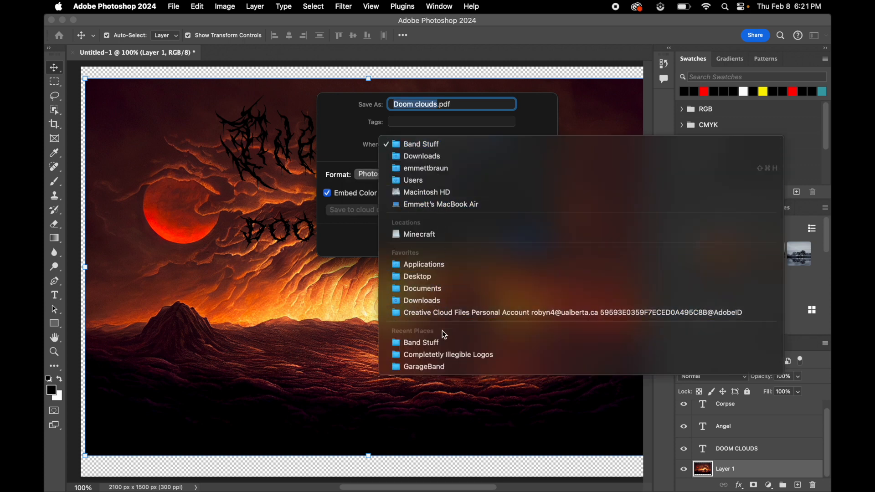
left_click(444, 355)
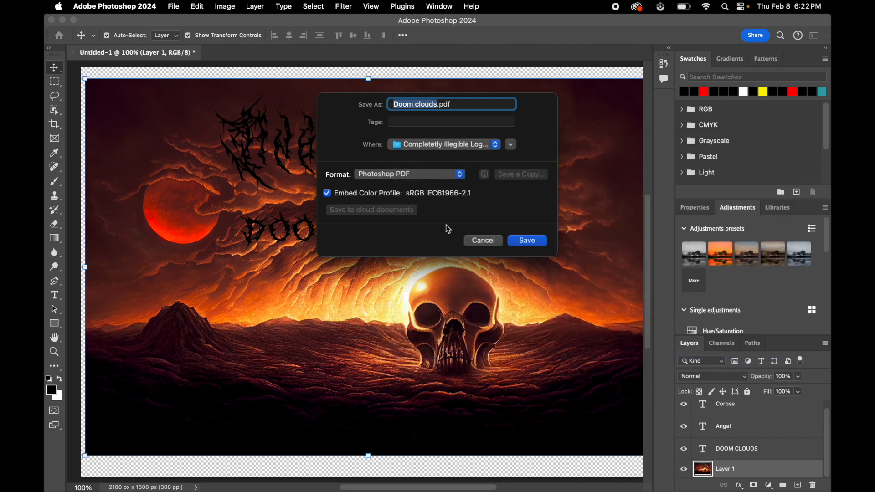
- Save the PDF with the High Quality Print preset and dismiss the share-for-review window without creating a link
left_click(528, 242)
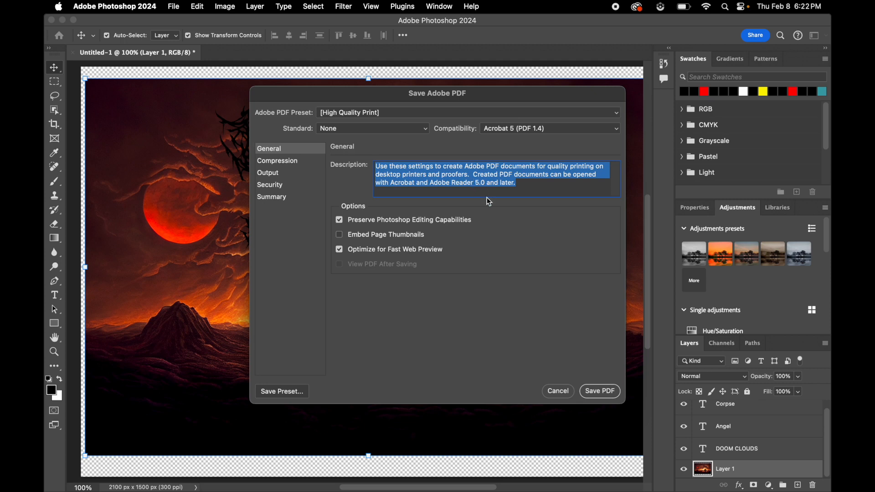
left_click(592, 396)
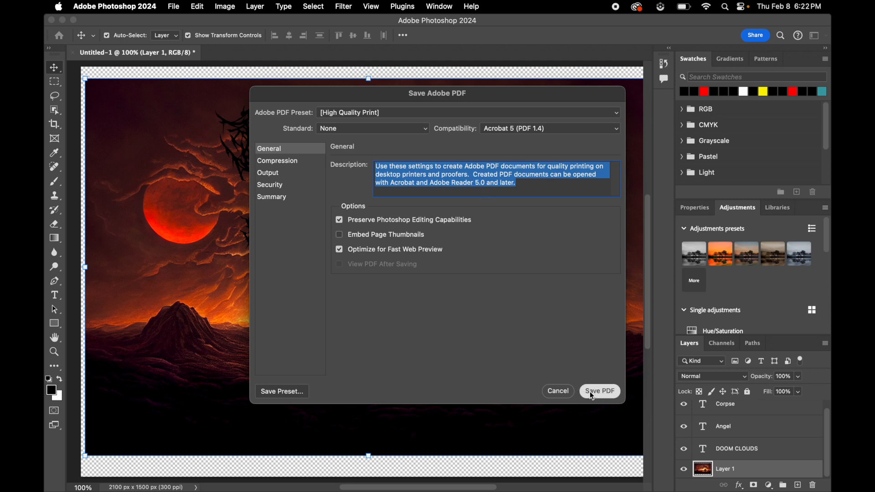
left_click(604, 392)
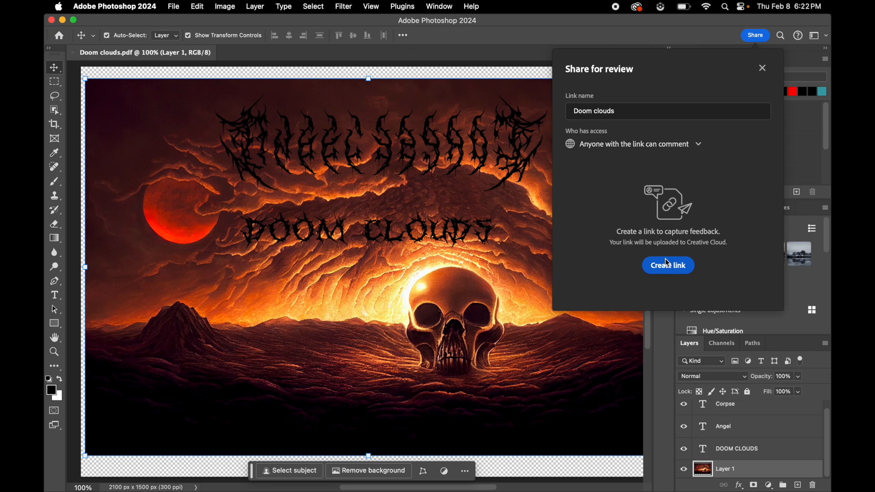
left_click(762, 68)
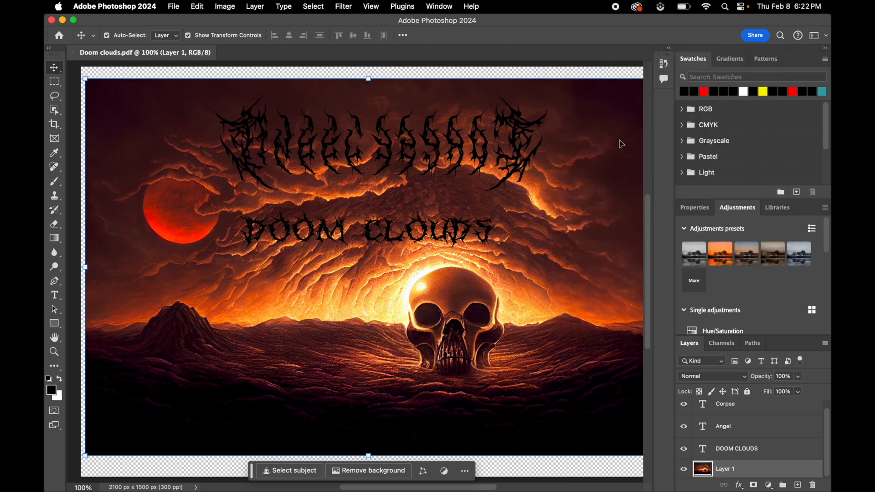